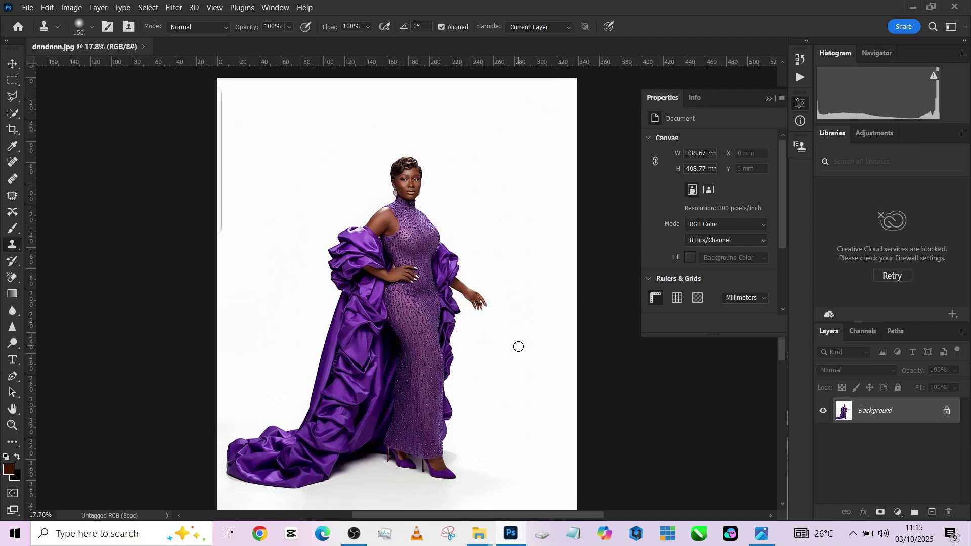
Step: With Quick Selection, select the subject, then invert the selection to the white backdrop
click(11, 116)
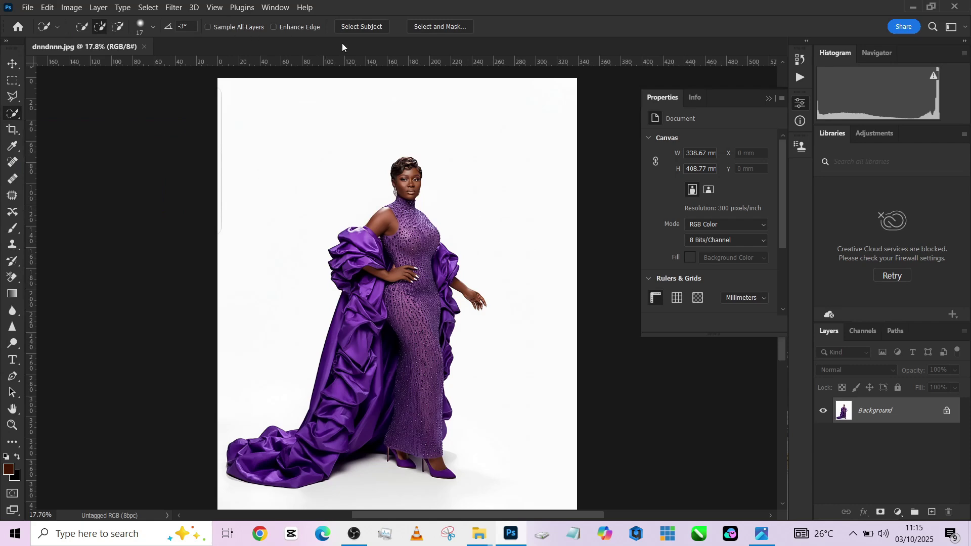
click(361, 27)
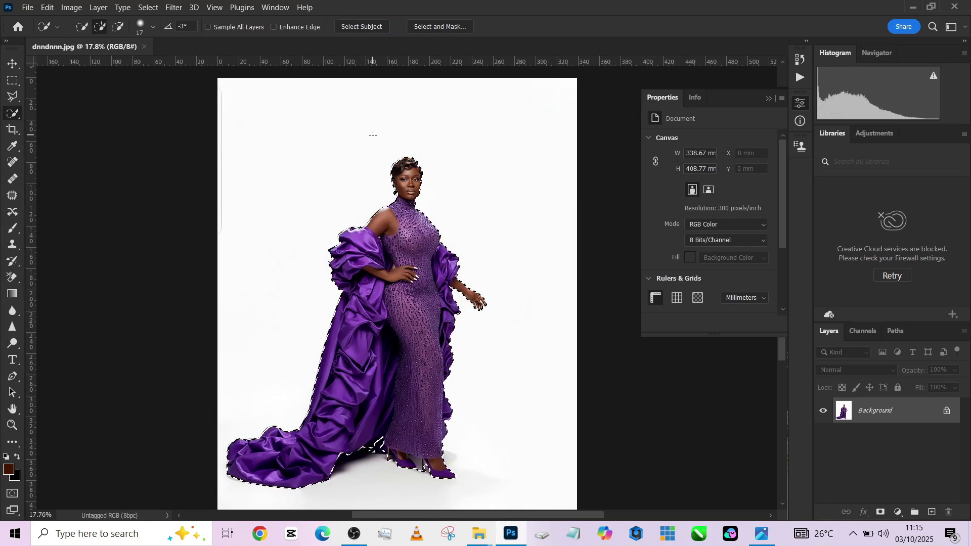
right_click(421, 272)
click(470, 290)
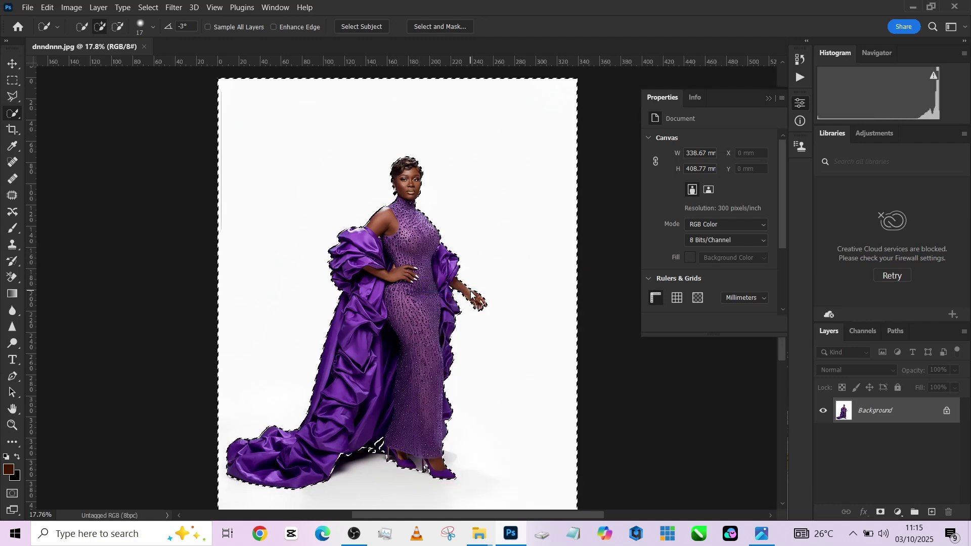
Step: Refine the selection edge under the train's shadow, between the shoes and around the right heel
key(alt)
scroll(351, 492, up, 5)
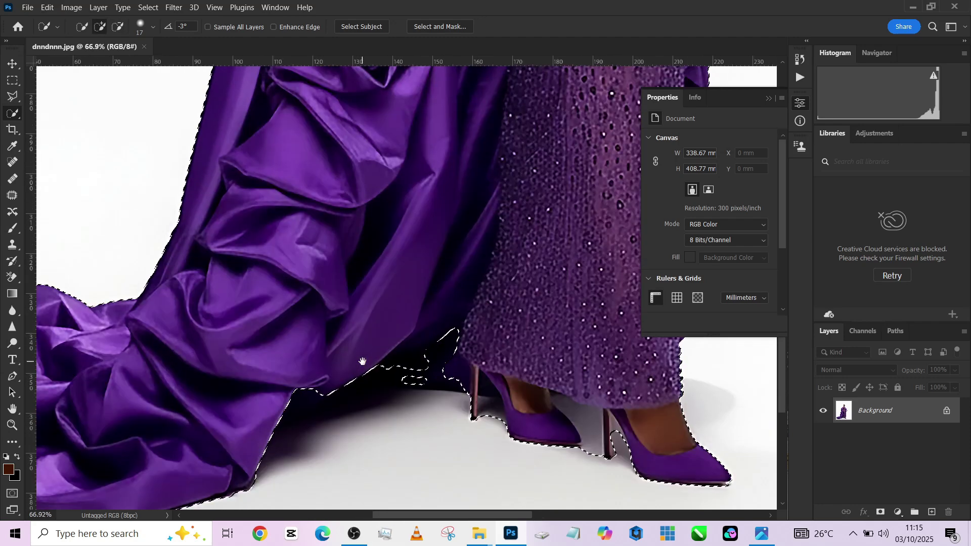
alt+right_click(368, 362)
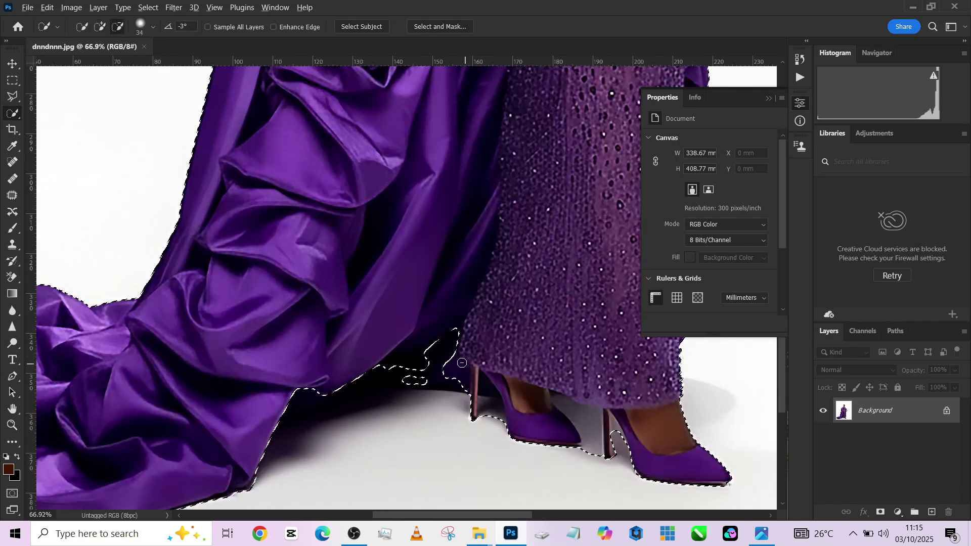
mouse_move(368, 362)
mouse_down()
mouse_move(319, 401)
mouse_move(324, 440)
mouse_move(331, 432)
mouse_move(301, 458)
mouse_move(294, 394)
mouse_move(268, 431)
mouse_move(285, 466)
mouse_up()
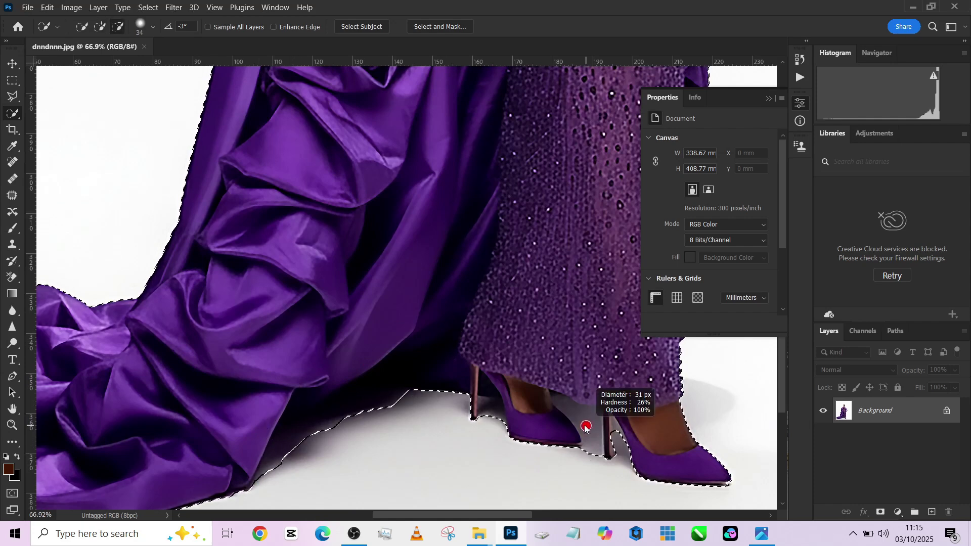
drag(586, 437, 556, 405)
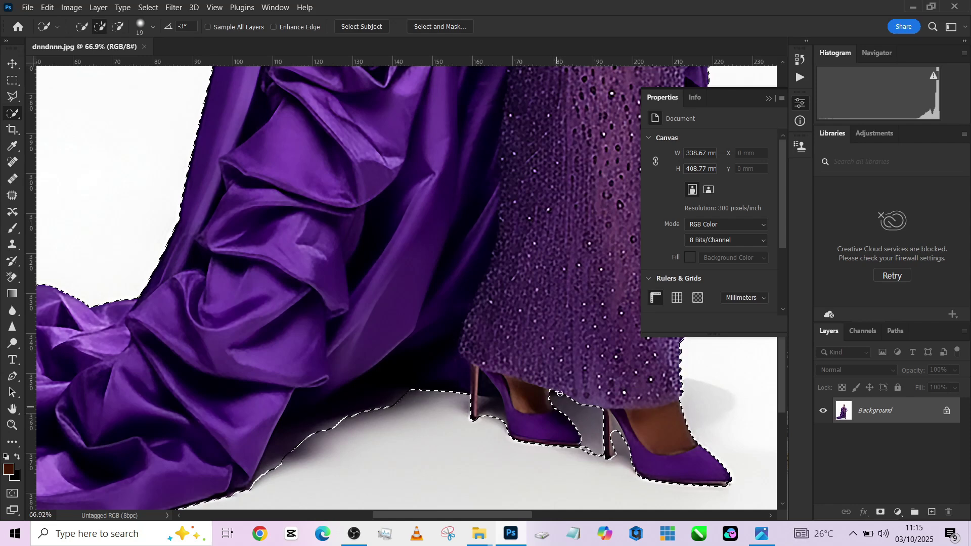
mouse_move(592, 453)
mouse_down()
mouse_move(614, 430)
mouse_move(609, 446)
mouse_move(609, 418)
mouse_up()
Step: Zoom in on the heels and subtract fine edge areas with a smaller selection brush
key(alt)
key(bracketleft)
key(alt)
scroll(609, 445, up, 5)
scroll(610, 417, down, 4)
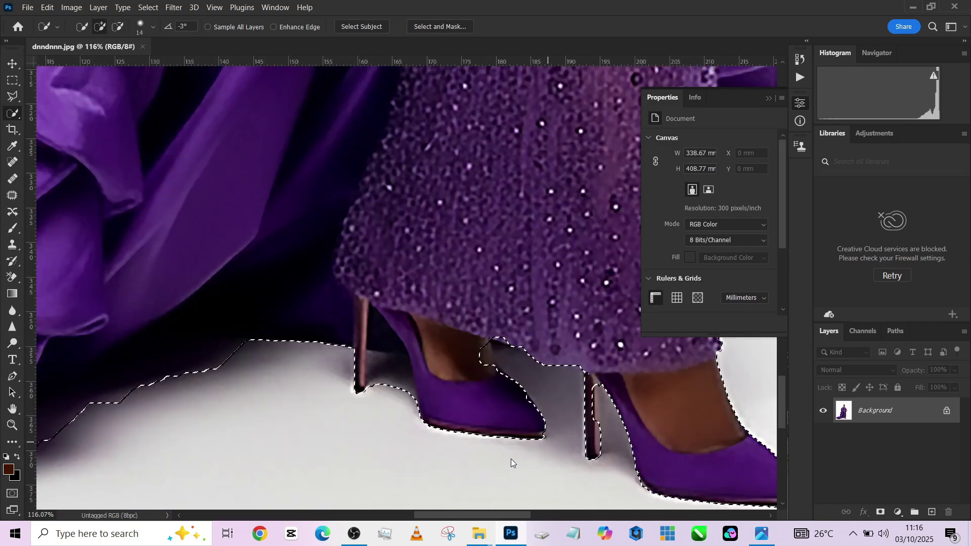
scroll(469, 356, down, 4)
scroll(469, 356, down, 2)
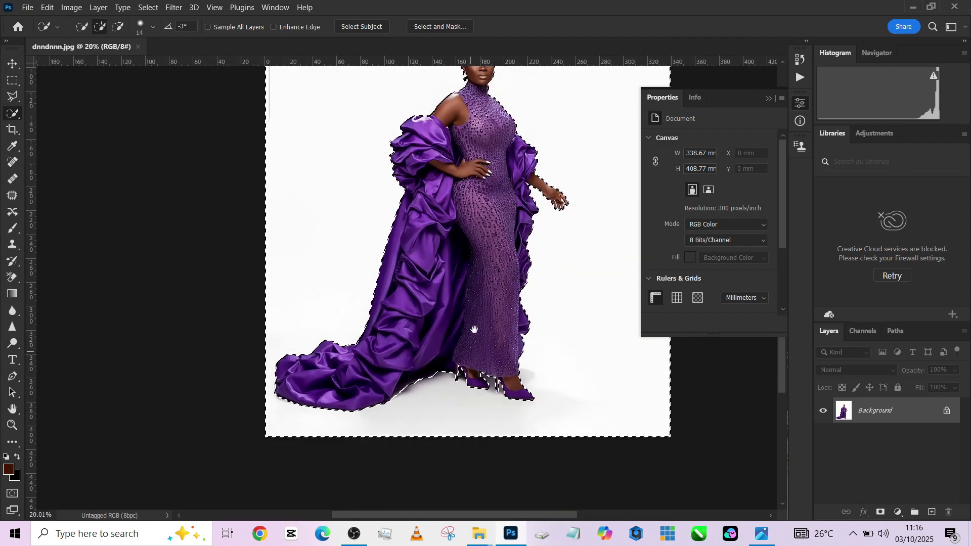
scroll(473, 299, up, 1)
scroll(520, 299, up, 4)
key(alt)
scroll(519, 299, down, 4)
scroll(434, 137, up, 4)
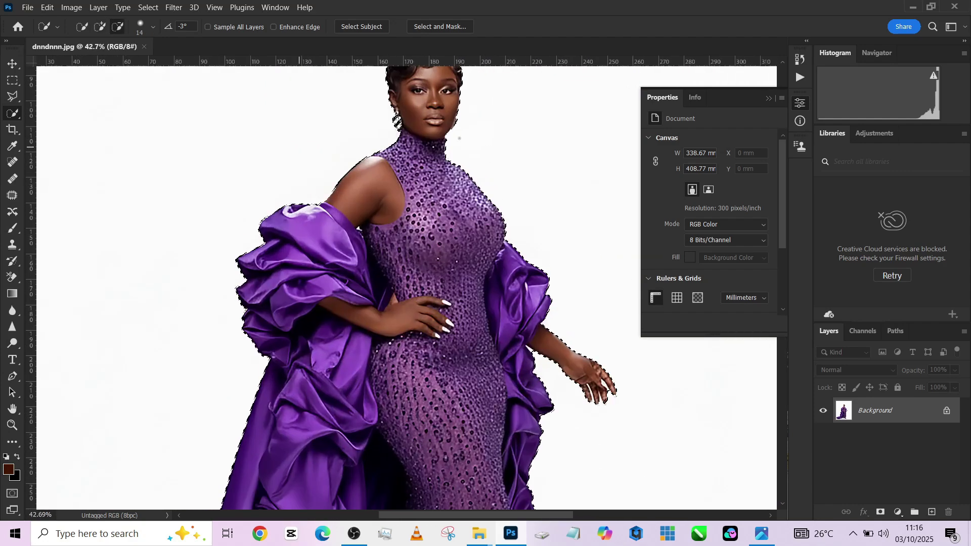
scroll(356, 328, down, 4)
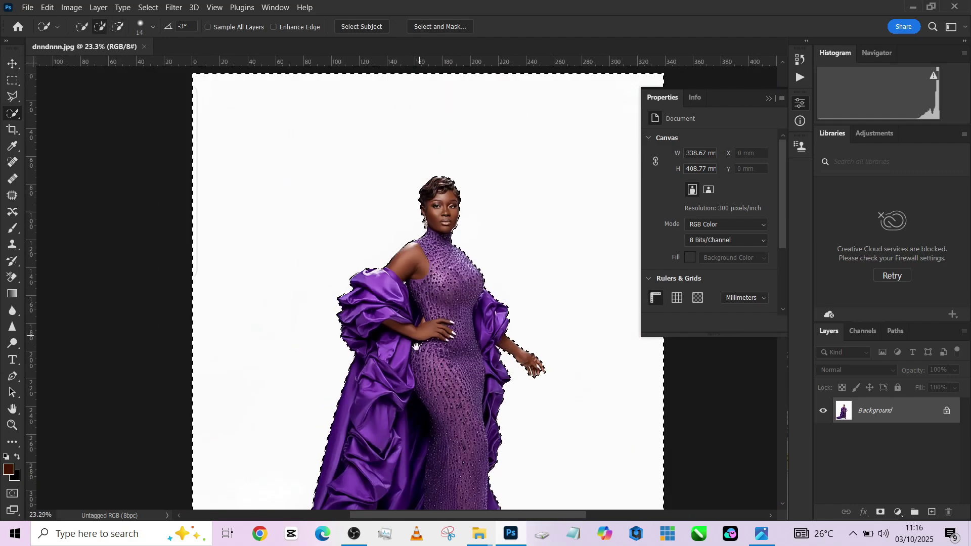
scroll(516, 300, up, 4)
key(bracketleft)
key(bracketleft)
scroll(516, 299, down, 5)
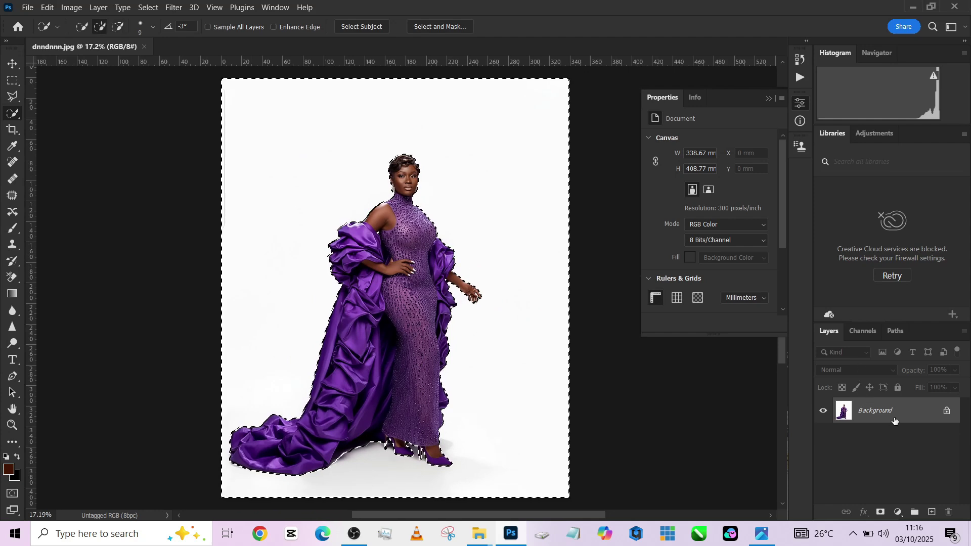
Step: Duplicate the Background layer and cut the selected backdrop onto a new Layer 1
drag(882, 413, 932, 512)
right_click(541, 406)
click(566, 263)
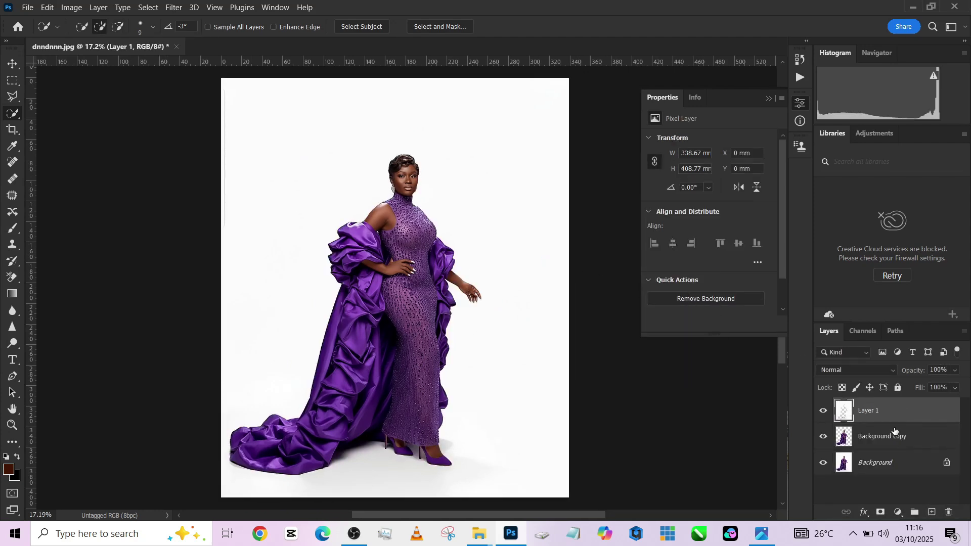
Step: Move Background copy above Layer 1, select Layer 1, and close the Blur filter menu unused
drag(890, 438, 897, 408)
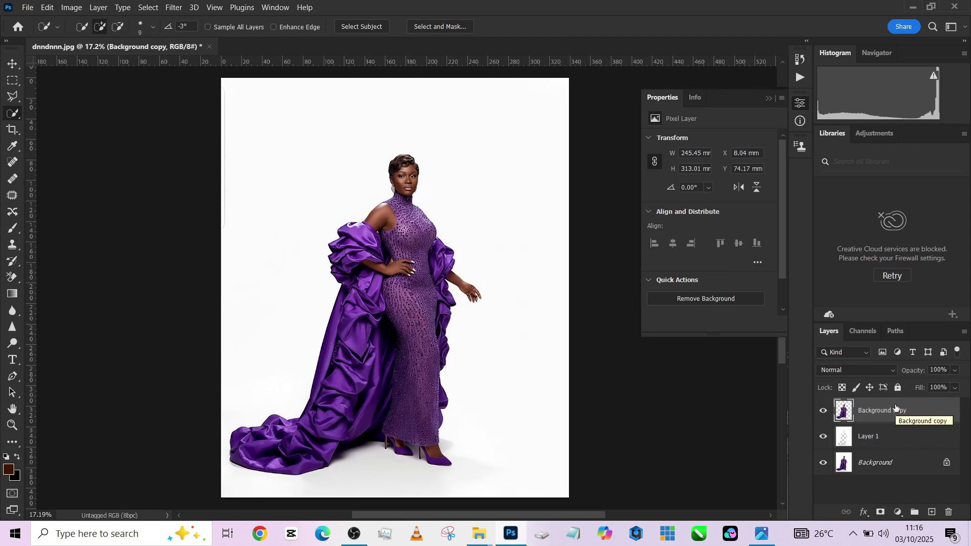
click(889, 438)
click(174, 7)
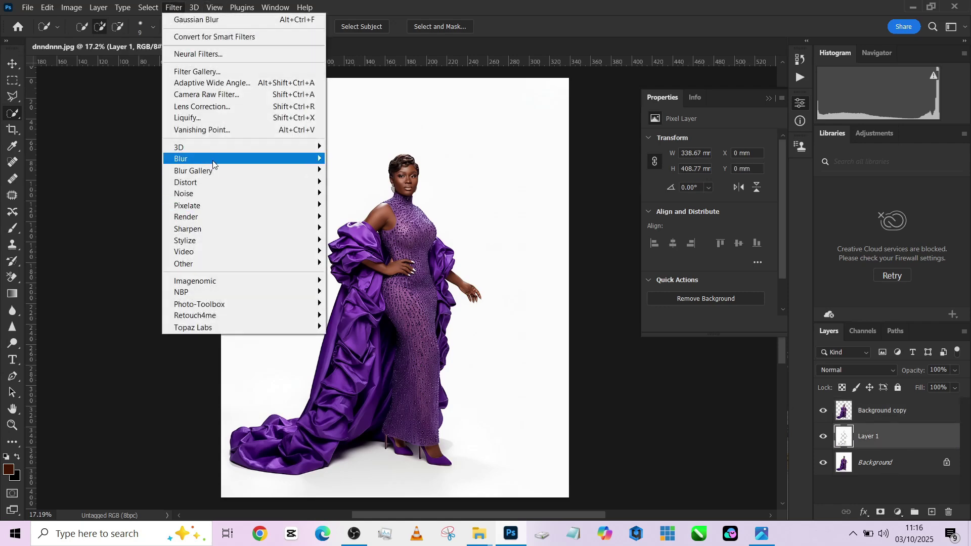
mouse_move(212, 162)
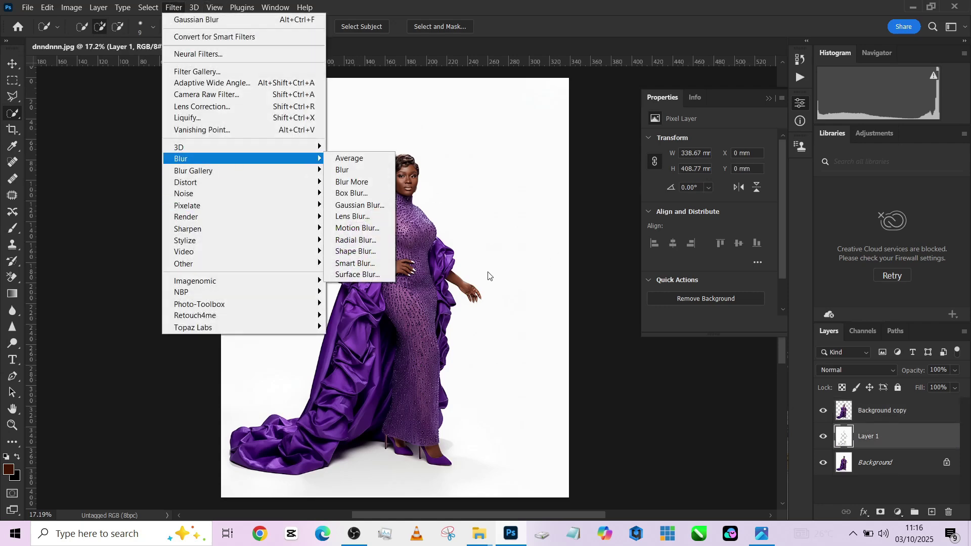
click(711, 421)
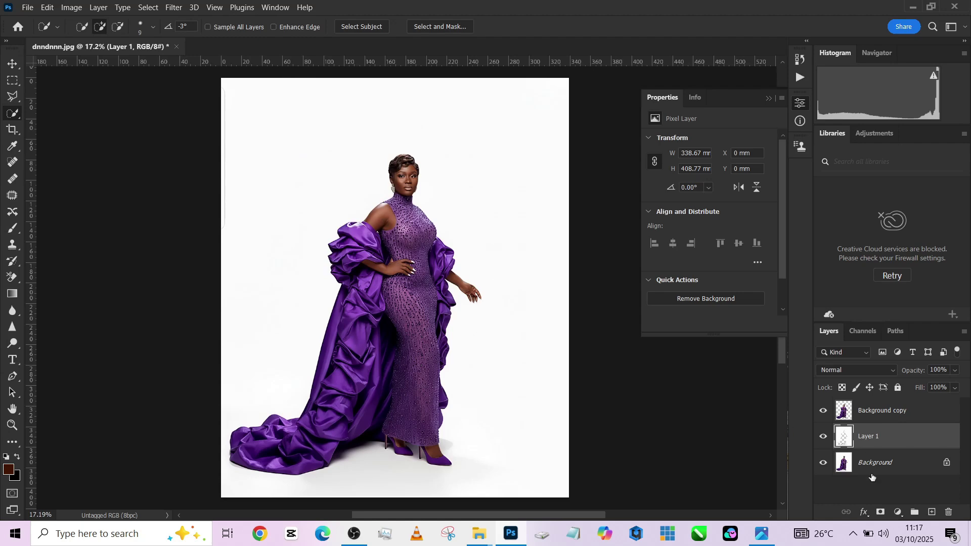
click(898, 512)
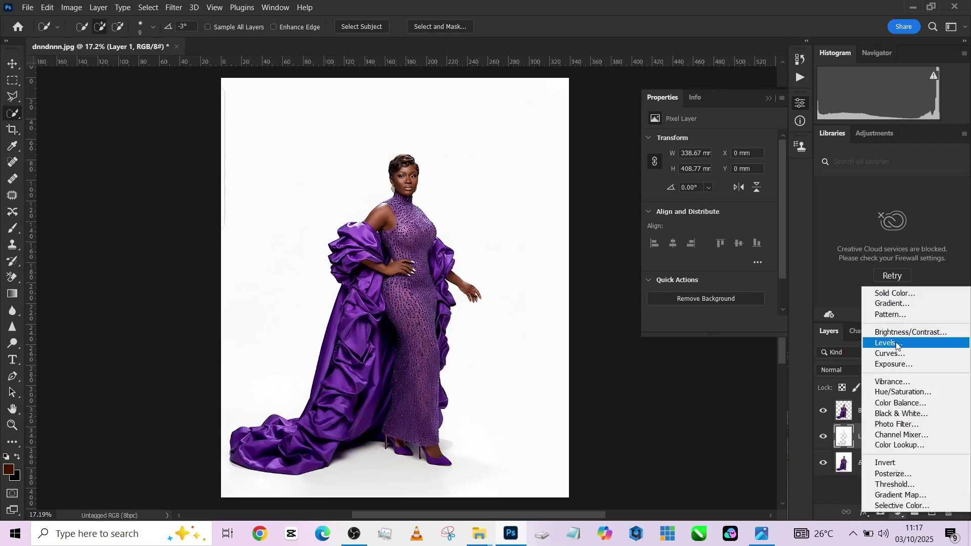
click(893, 298)
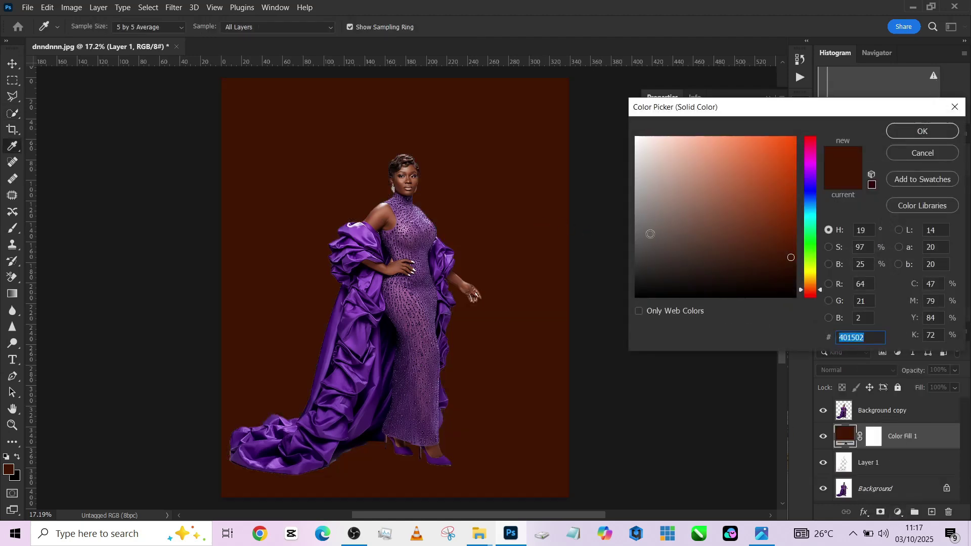
click(636, 232)
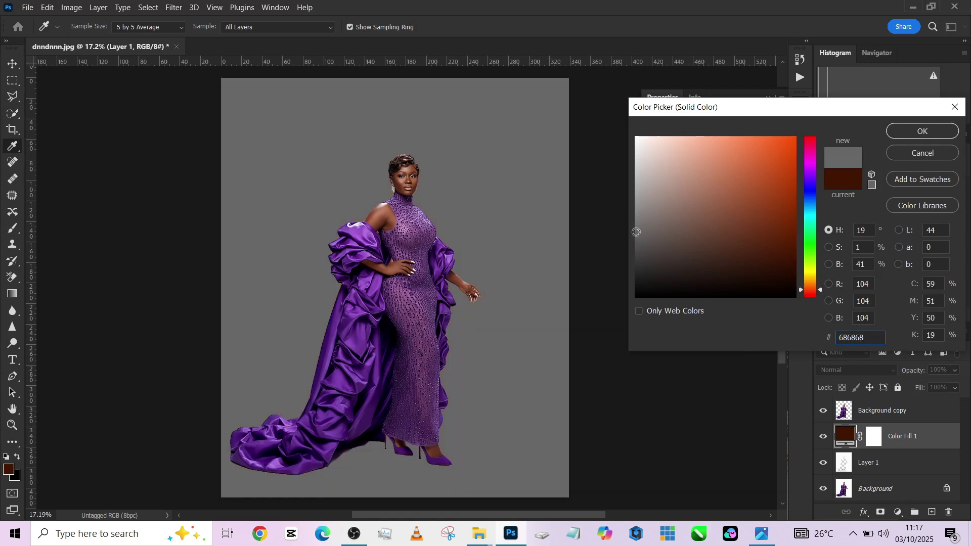
click(868, 264)
text(50)
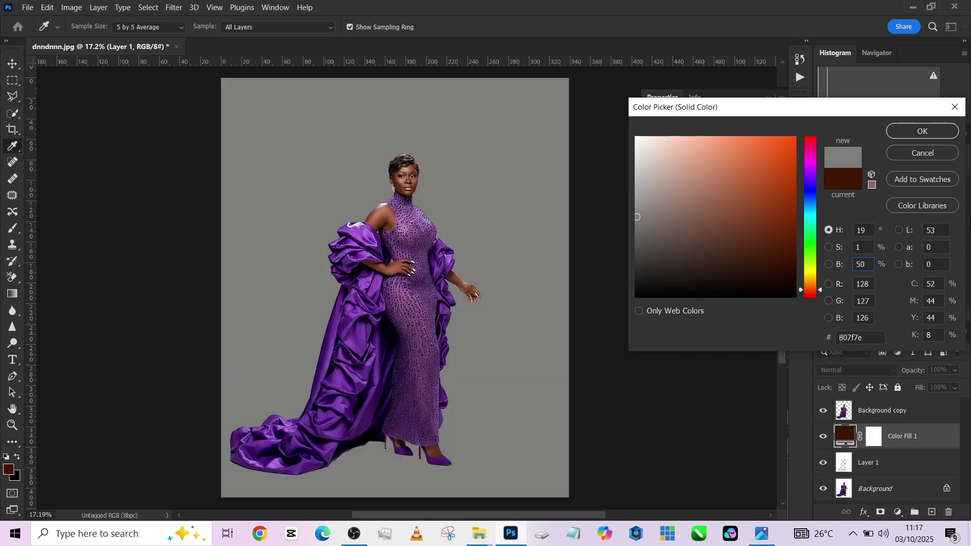
click(923, 131)
click(860, 371)
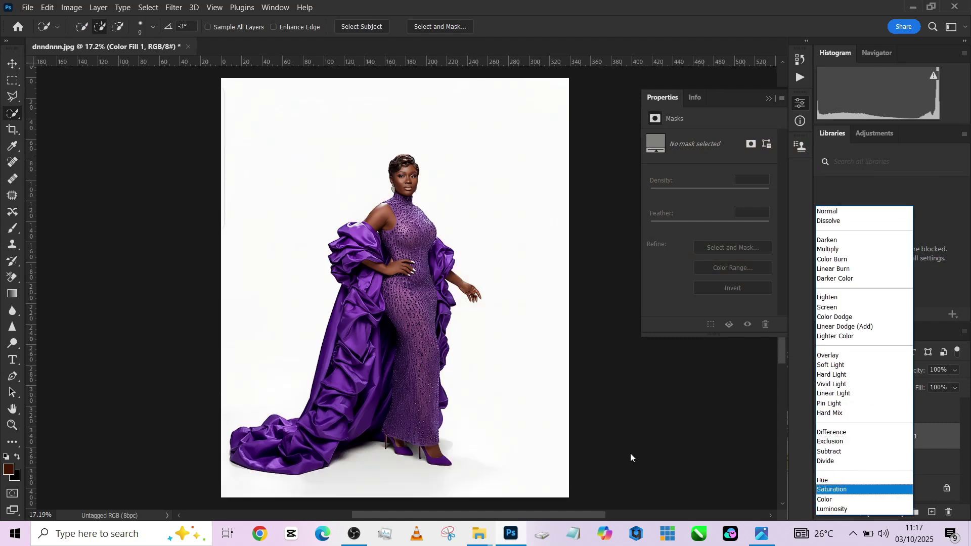
click(660, 453)
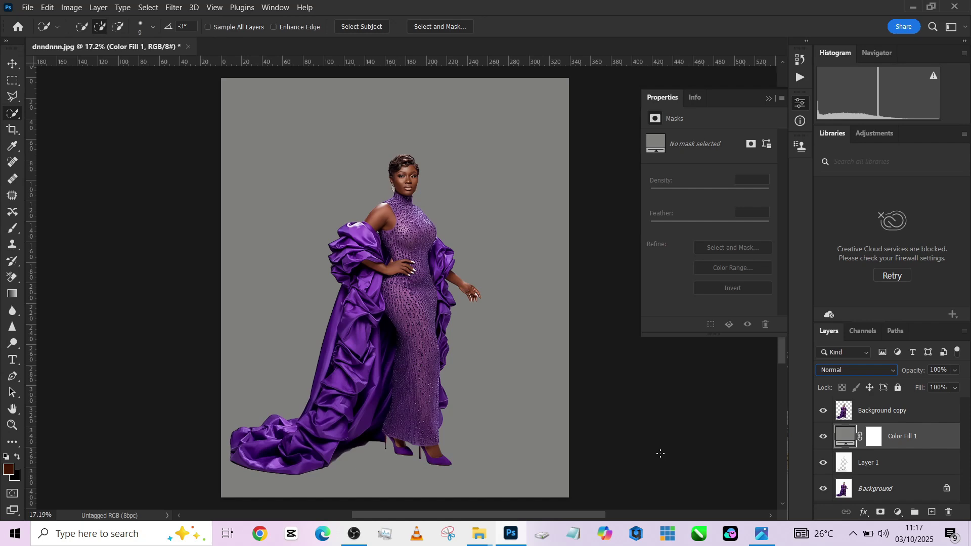
drag(923, 438, 949, 513)
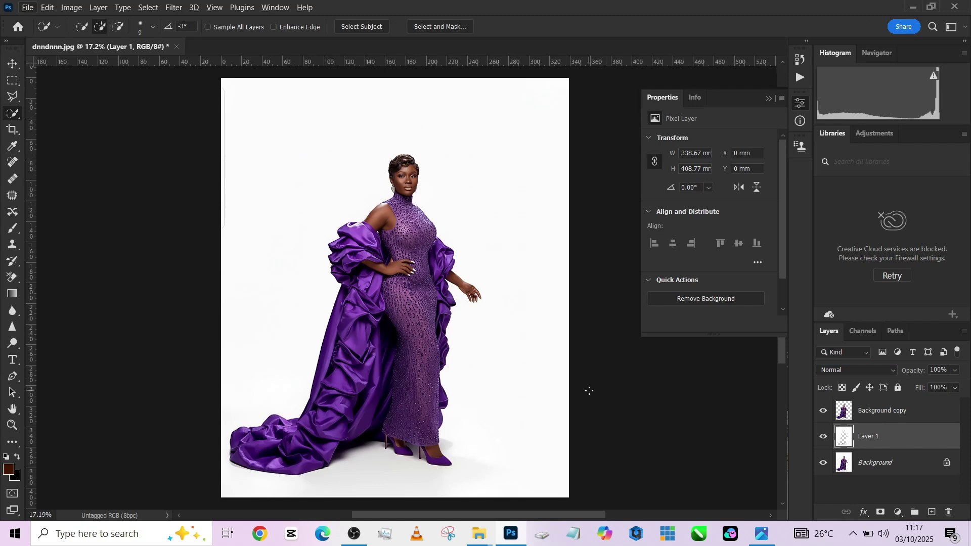
Step: Drag the yrjdk image file from Explorer into the document as a new layer
mouse_move(479, 534)
click(549, 477)
right_click(465, 197)
drag(455, 197, 517, 368)
Step: Scale yrjdk to about 117% from the neck, shift it slightly up-right, and commit
alt+click(408, 205)
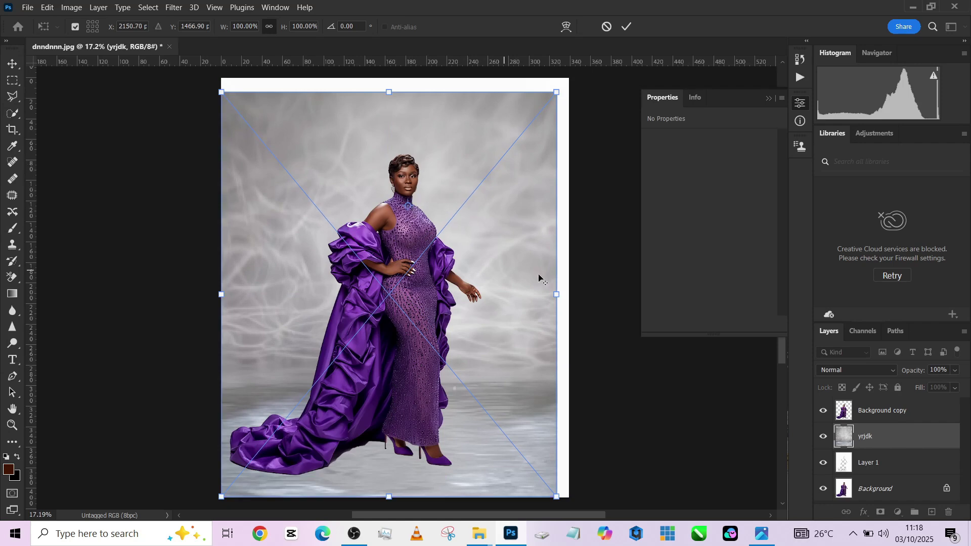
drag(555, 296, 580, 311)
drag(518, 312, 523, 299)
click(627, 28)
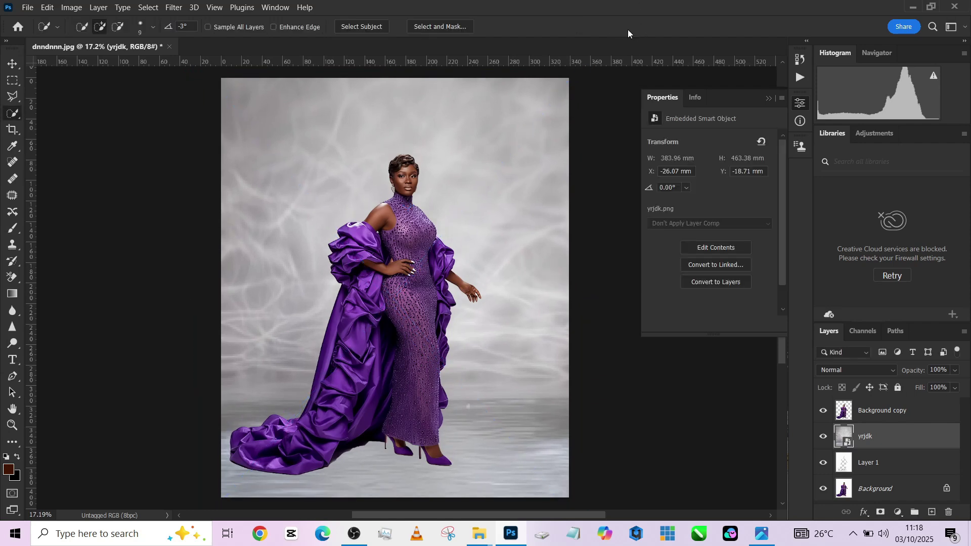
scroll(466, 262, down, 1)
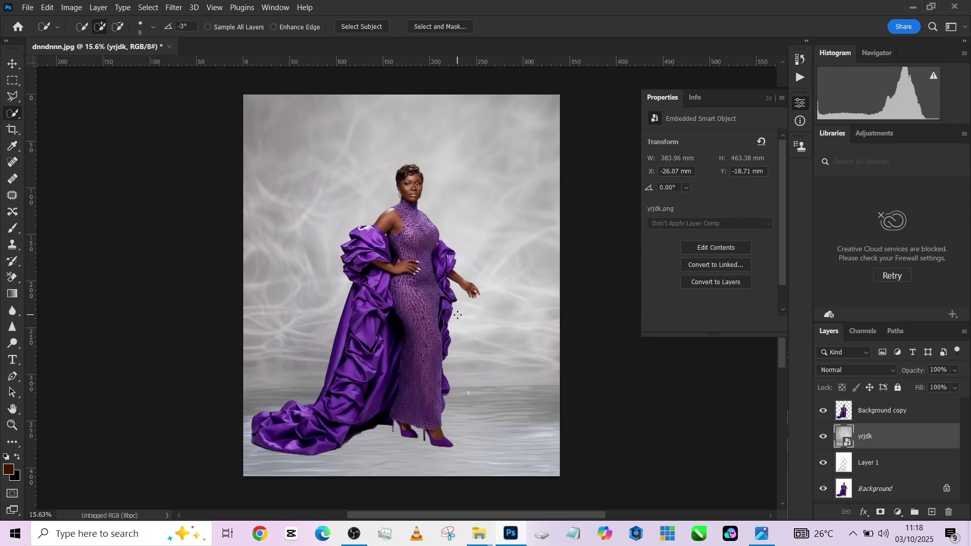
Step: With the Move tool, nudge yrjdk up to about X -22.6 mm, Y -27.26 mm
key(v)
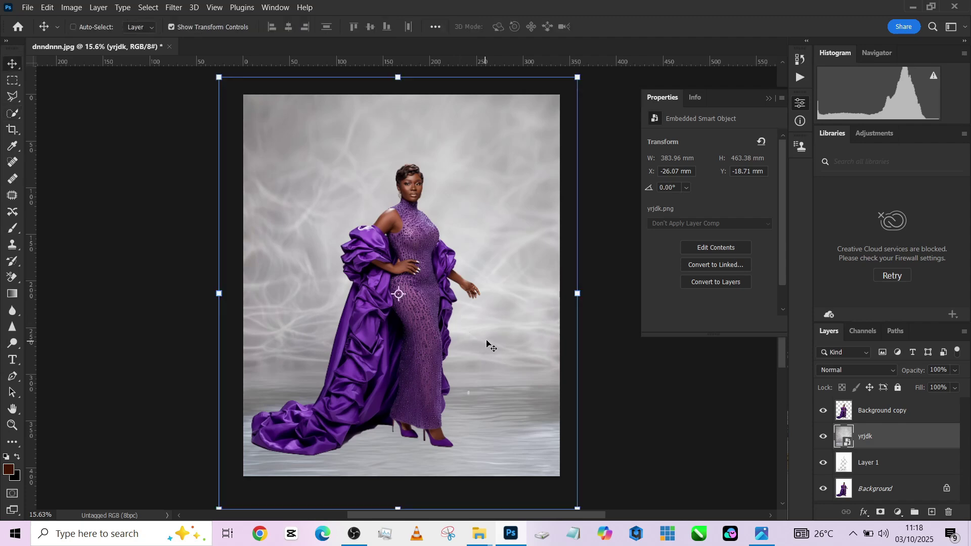
drag(490, 342, 486, 331)
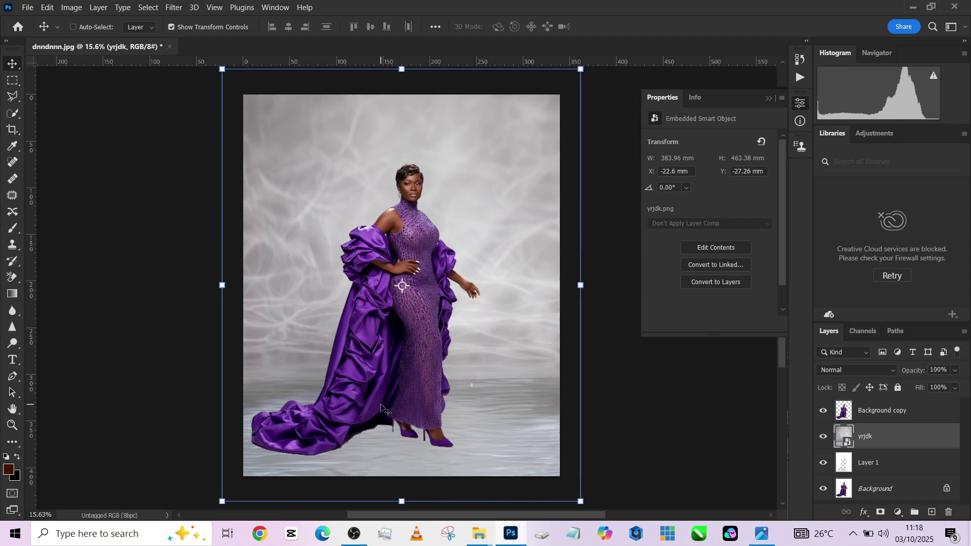
Step: Duplicate Layer 1 with Ctrl+J and move Layer 1 copy above the yrjdk layer
click(874, 471)
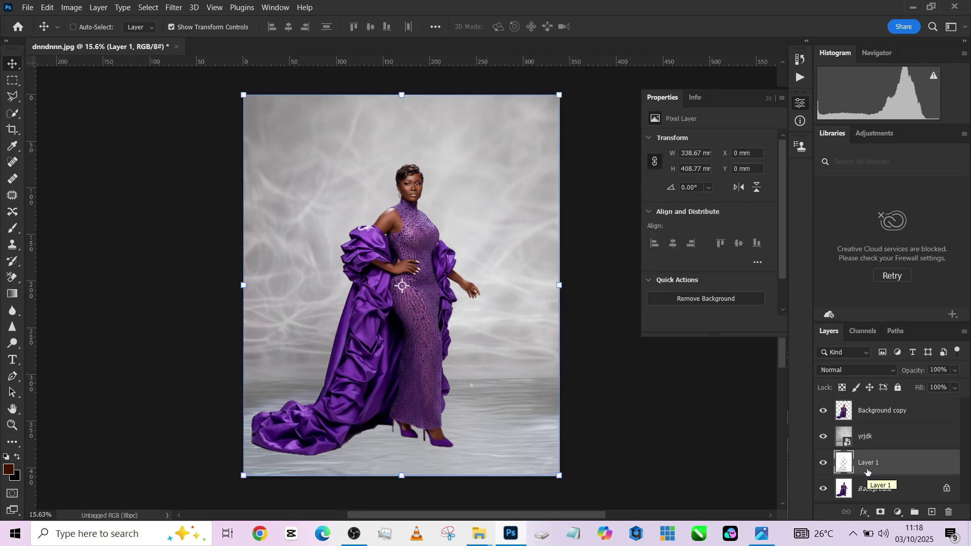
key(ctrl)
key(ctrl+j)
drag(913, 468, 903, 423)
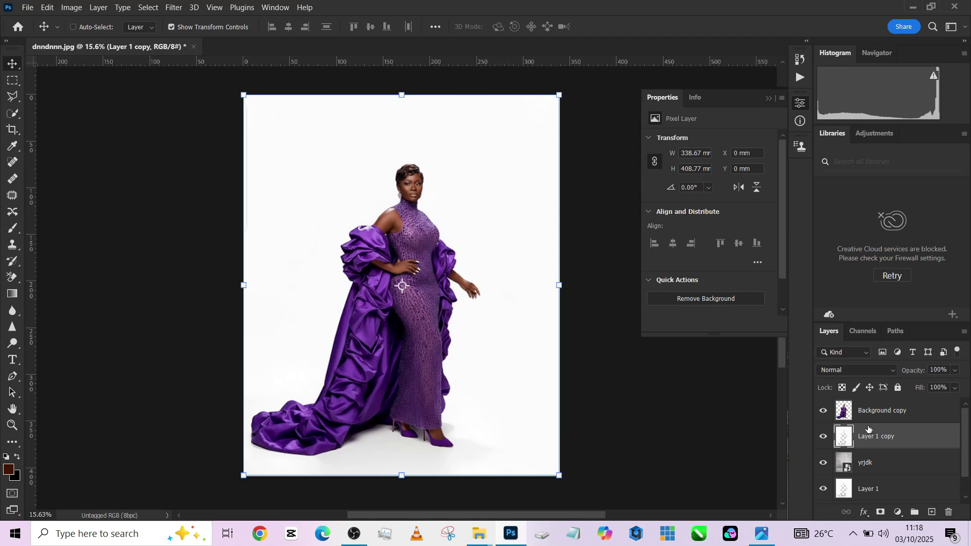
Step: In Layer 1 copy's Layer Style, set the Blend If underlying range to roughly 168–255
double_click(938, 436)
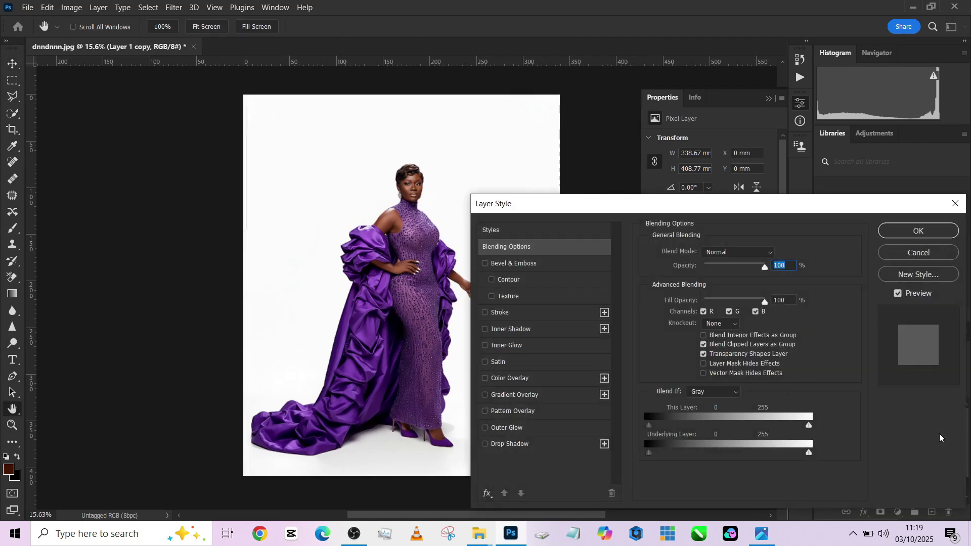
drag(564, 213, 651, 108)
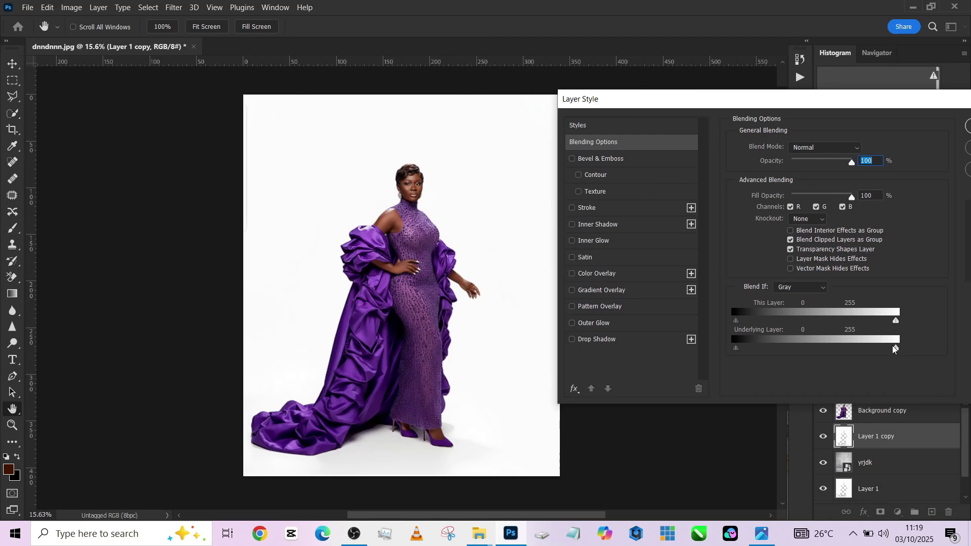
drag(895, 348, 709, 356)
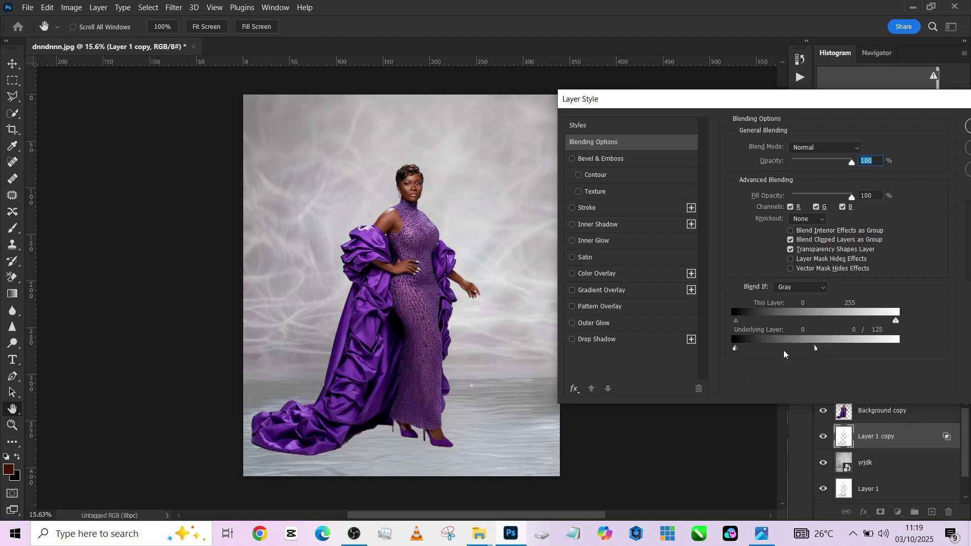
drag(817, 349, 778, 373)
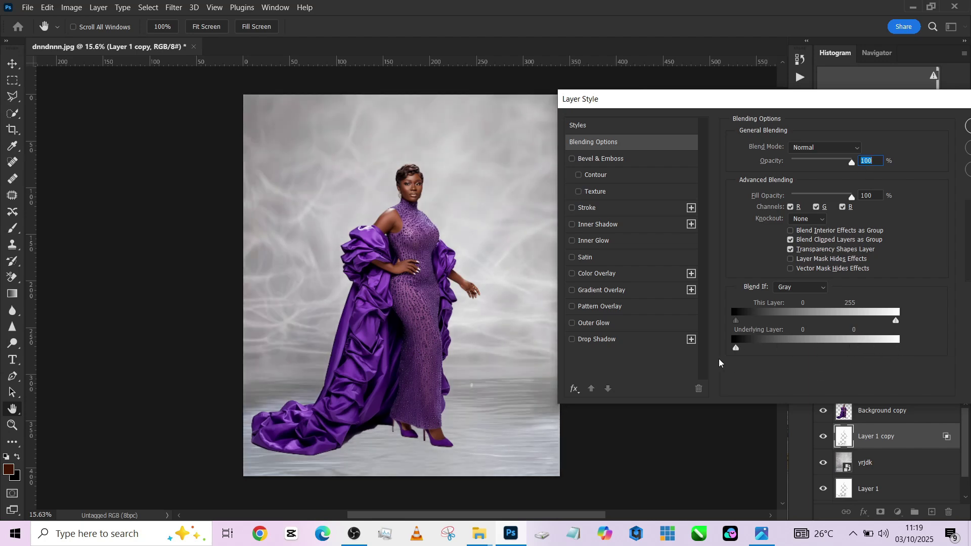
drag(737, 348, 908, 360)
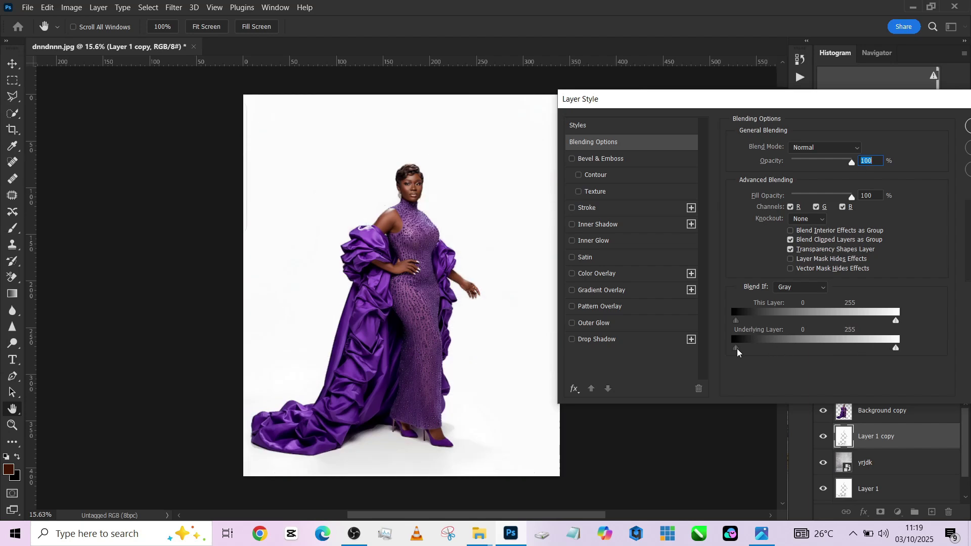
drag(736, 348, 842, 348)
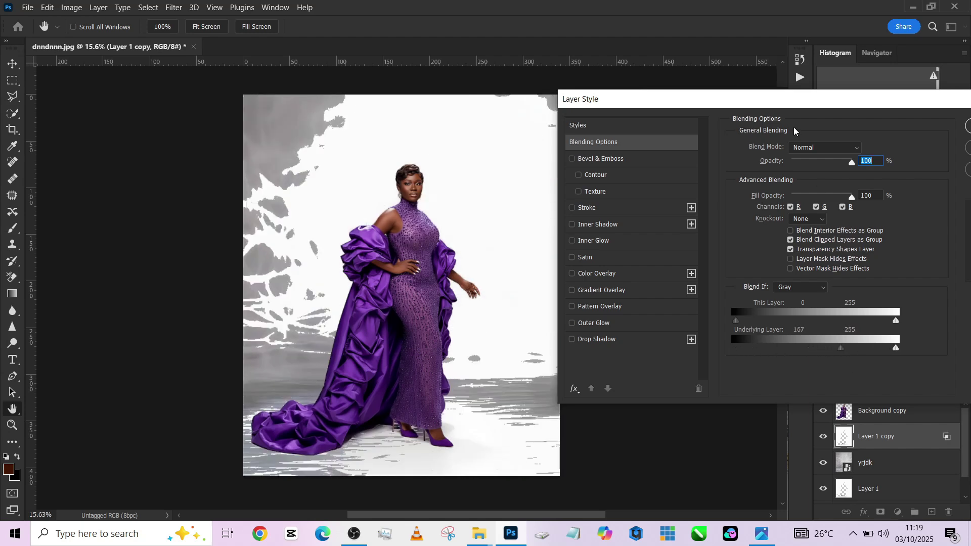
Step: Fine-tune the underlying black point to 167 and confirm the Layer Style
drag(785, 99, 688, 99)
key(Return)
key(v)
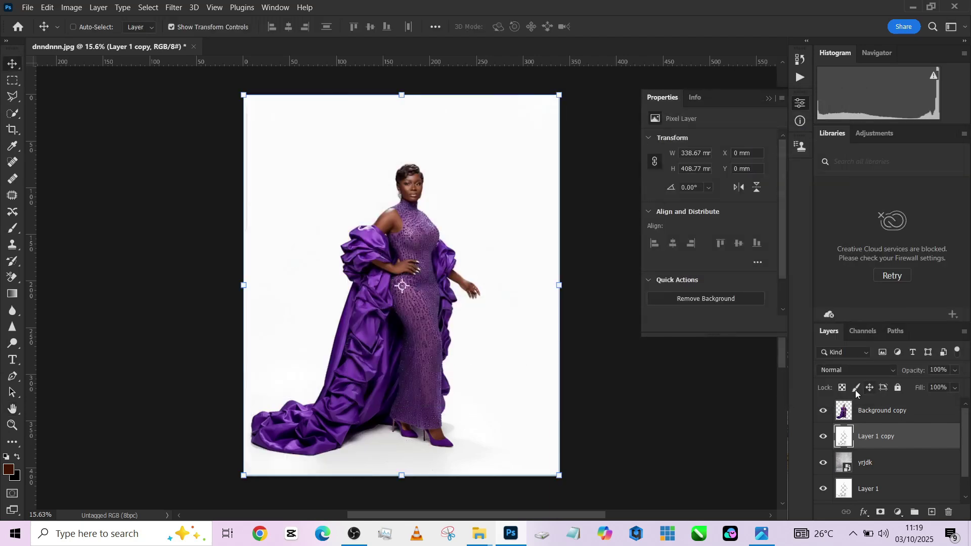
Step: Set Layer 1 copy to Multiply blend mode and toggle its visibility to compare
click(846, 371)
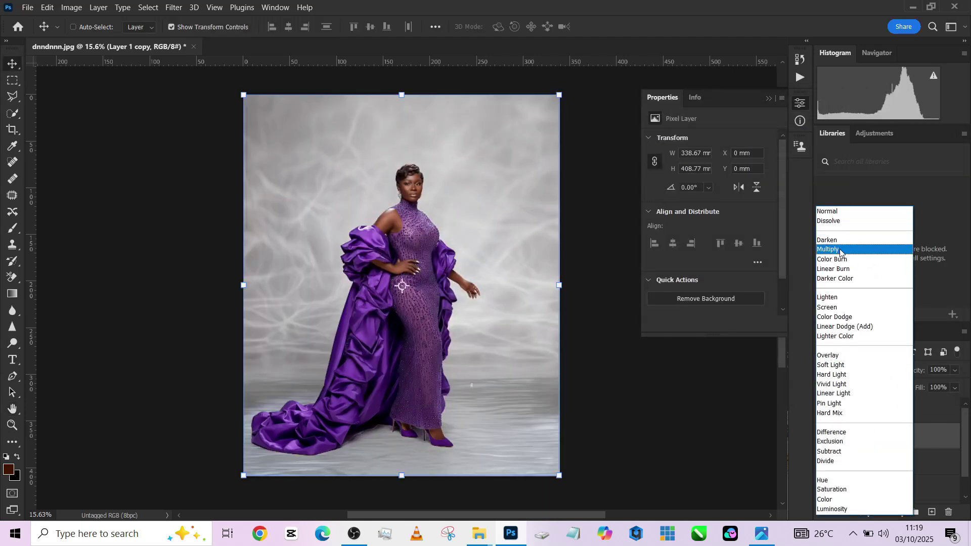
click(840, 249)
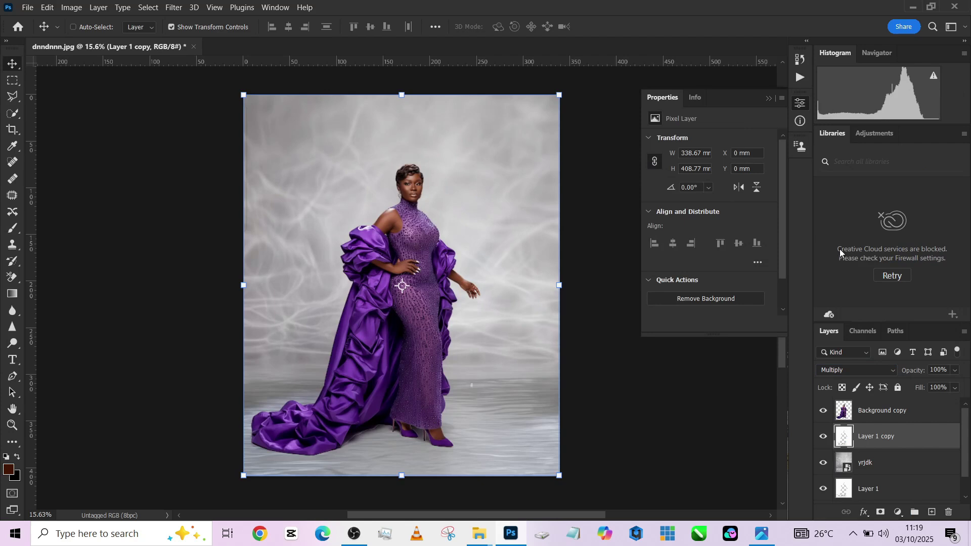
click(823, 437)
click(823, 437)
click(823, 437)
click(823, 437)
Step: Add a Curves layer above Background copy lifting input 115 to 138, with inverted mask
click(906, 420)
click(899, 512)
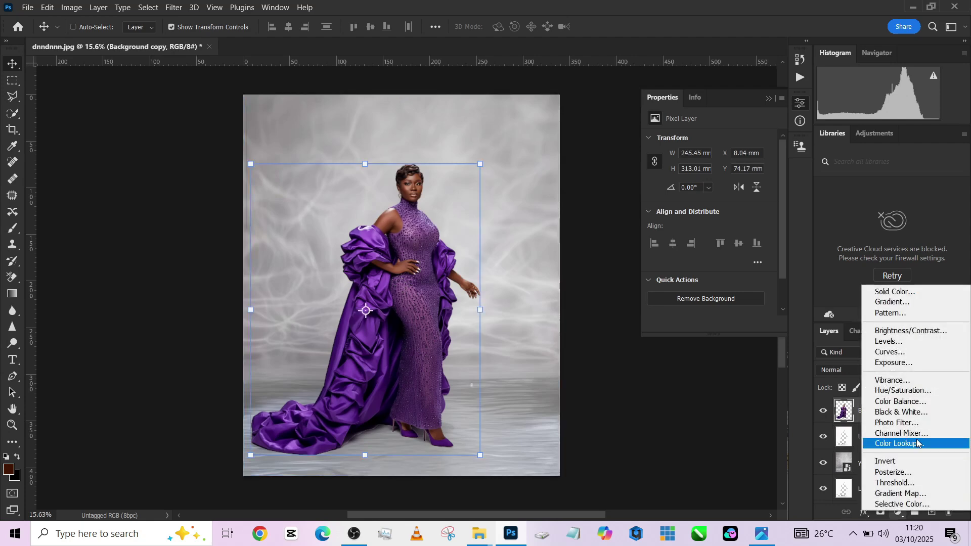
click(891, 353)
drag(725, 209, 718, 211)
key(ctrl+i)
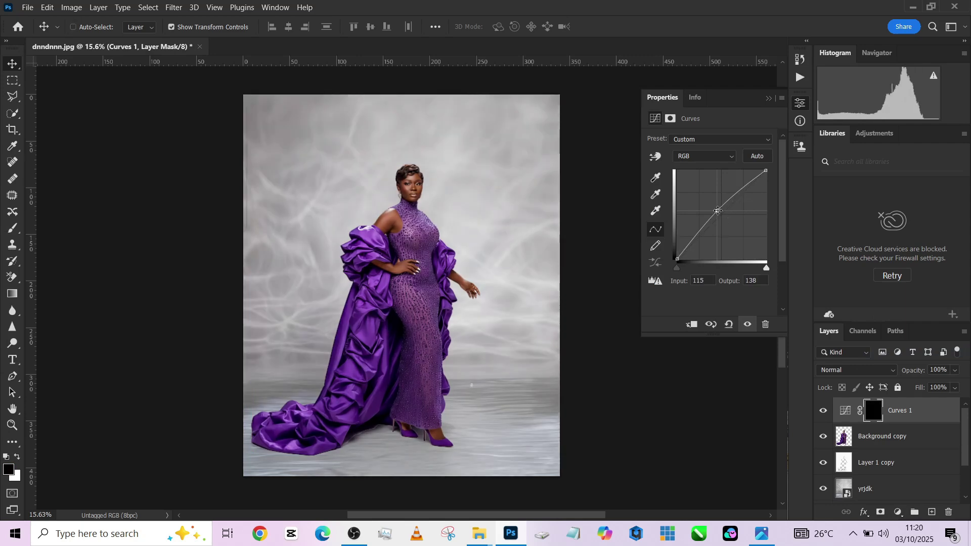
Step: Paint white on the Curves mask over her skin, arm, hand and feet, then compare
key(b)
scroll(407, 253, up, 2)
key(x)
key(bracketleft)
key(bracketleft)
key(bracketleft)
drag(407, 253, 407, 220)
drag(384, 296, 463, 311)
drag(404, 455, 435, 463)
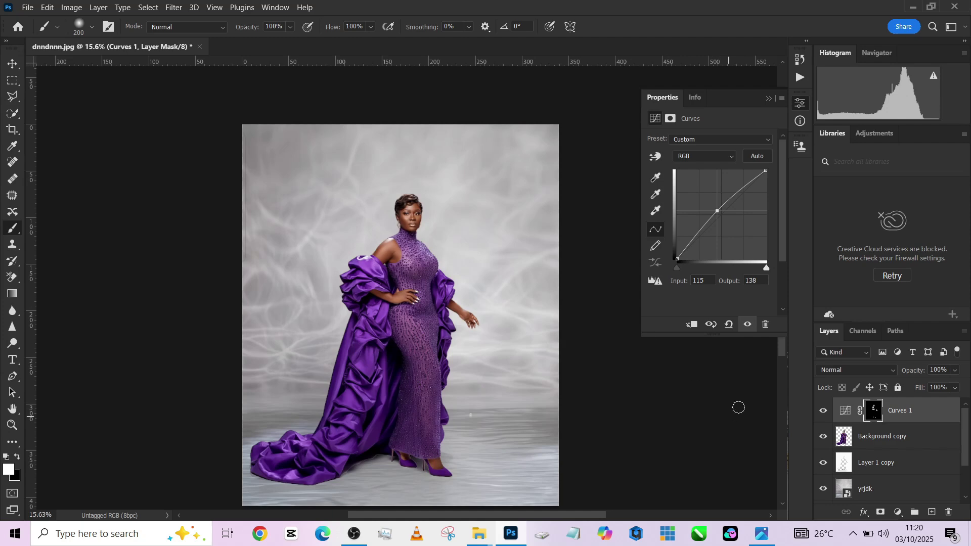
click(823, 411)
click(823, 410)
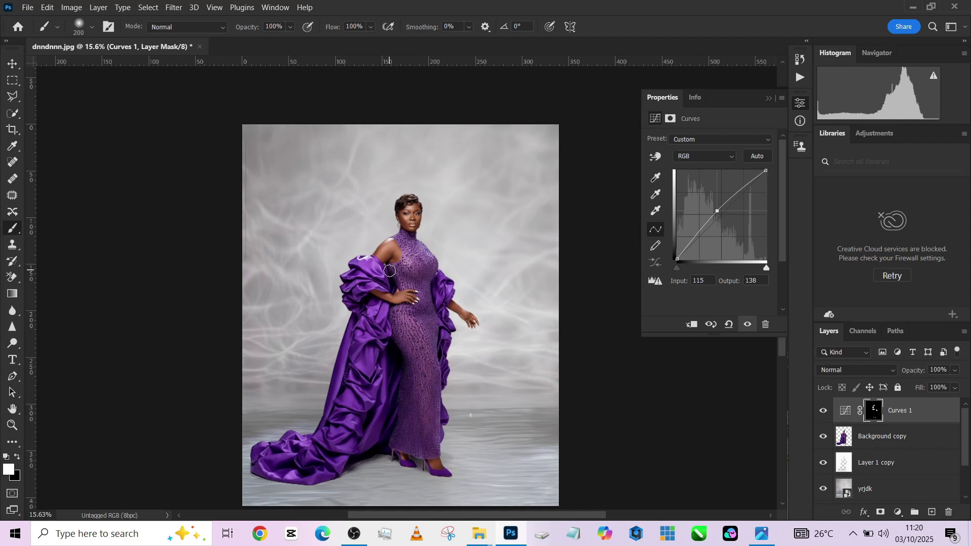
scroll(389, 284, down, 2)
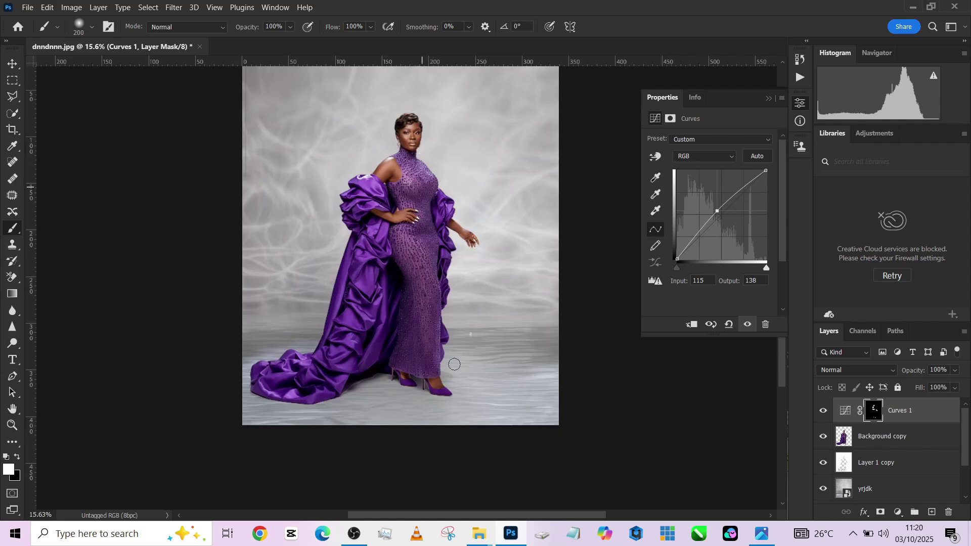
Step: Duplicate Background copy into Background copy 2 and flip it vertically
click(915, 443)
key(ctrl+j)
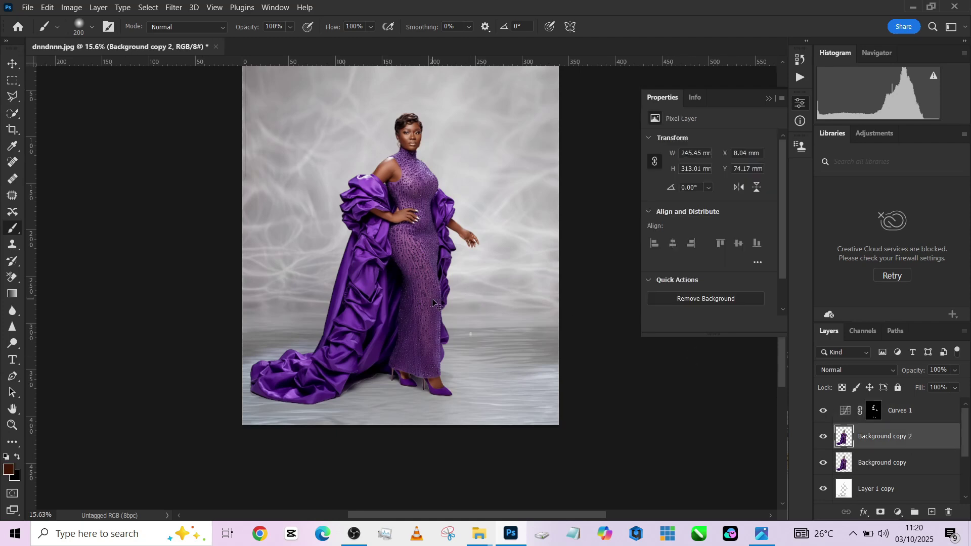
key(ctrl+t)
right_click(397, 322)
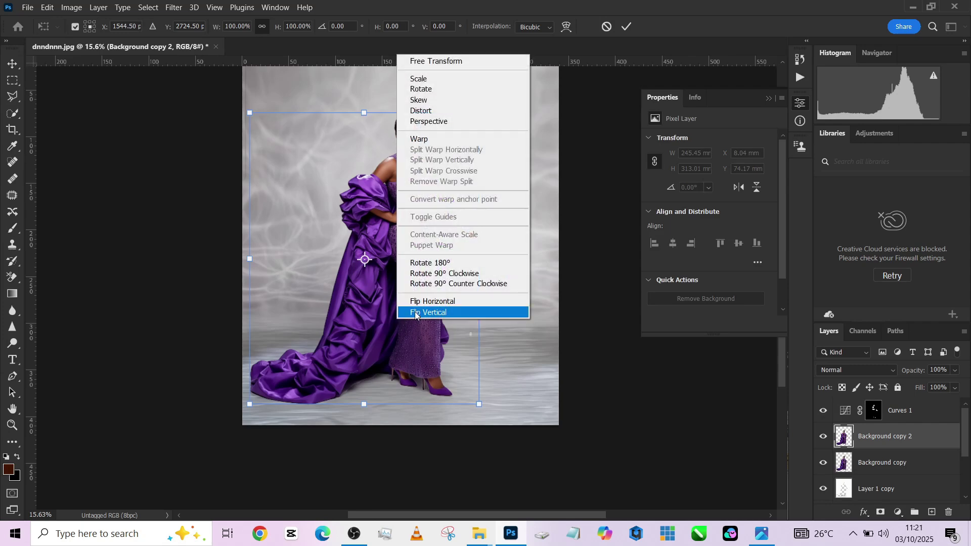
click(416, 313)
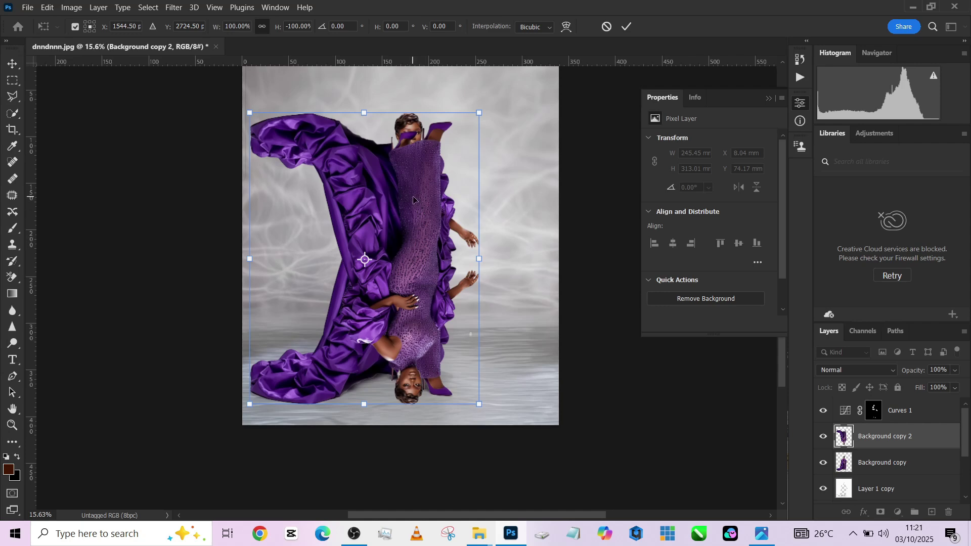
Step: Drag the flipped copy down so it sits beneath the model's feet
drag(416, 200, 417, 449)
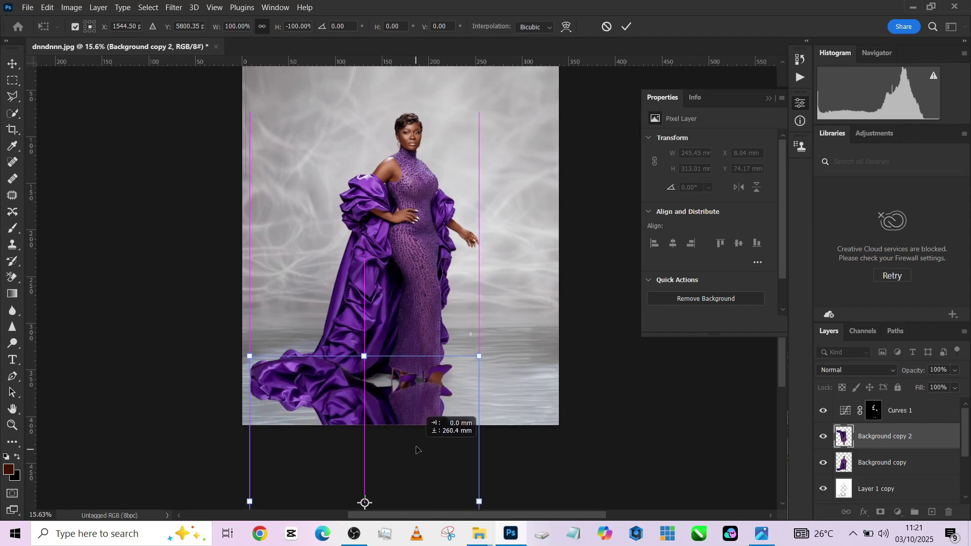
drag(417, 449, 415, 478)
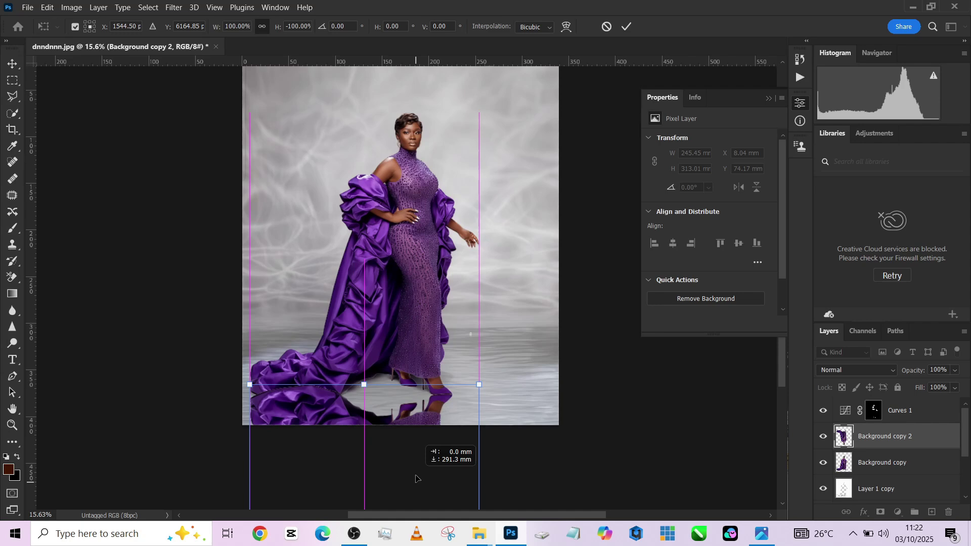
drag(416, 478, 414, 449)
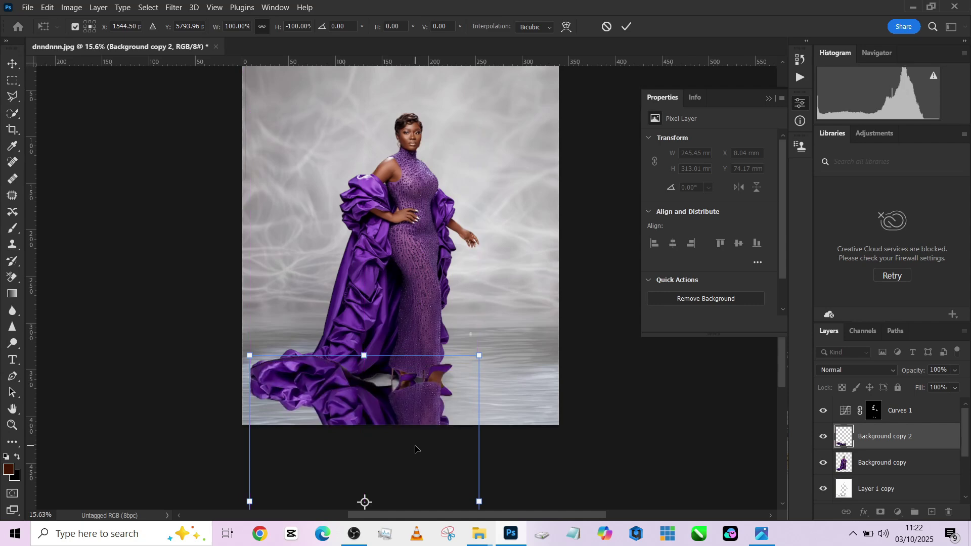
Step: Commit the flip transform and set Background copy 2 to Overlay blending
click(627, 26)
click(850, 371)
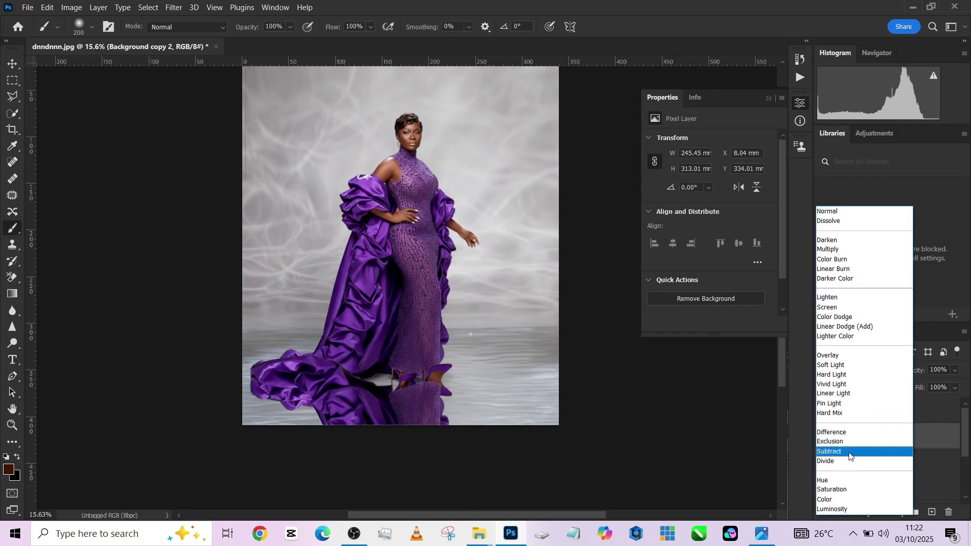
click(832, 355)
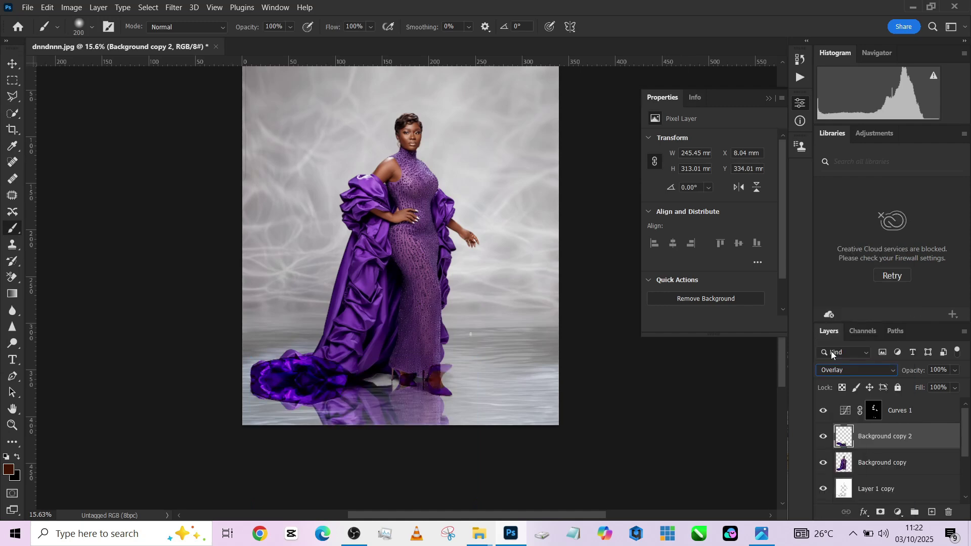
Step: Mask the reflection black around the feet and train's lower left, and set opacity to 80%
click(881, 512)
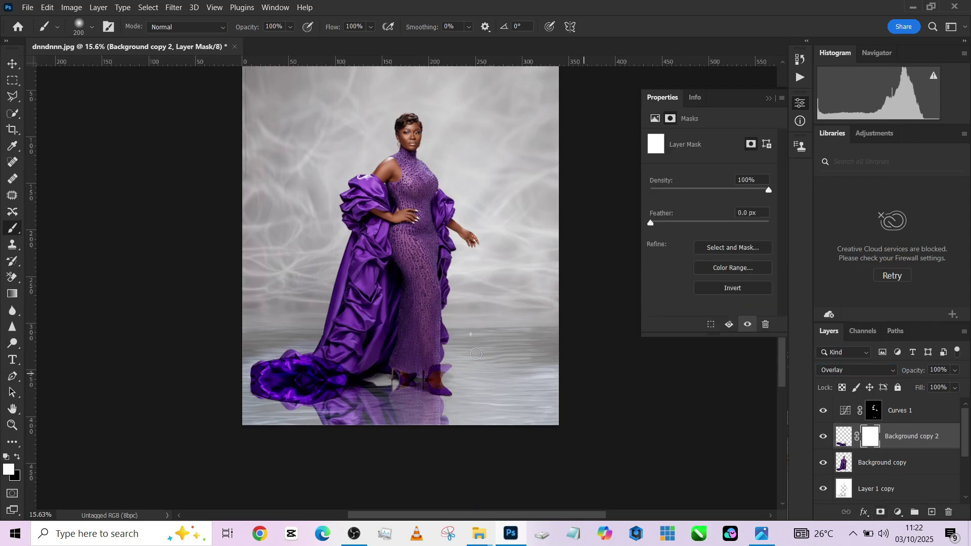
alt+right_click(442, 371)
key(x)
mouse_move(450, 364)
mouse_down()
mouse_move(425, 371)
mouse_move(432, 389)
mouse_move(399, 357)
mouse_up()
scroll(399, 358, up, 3)
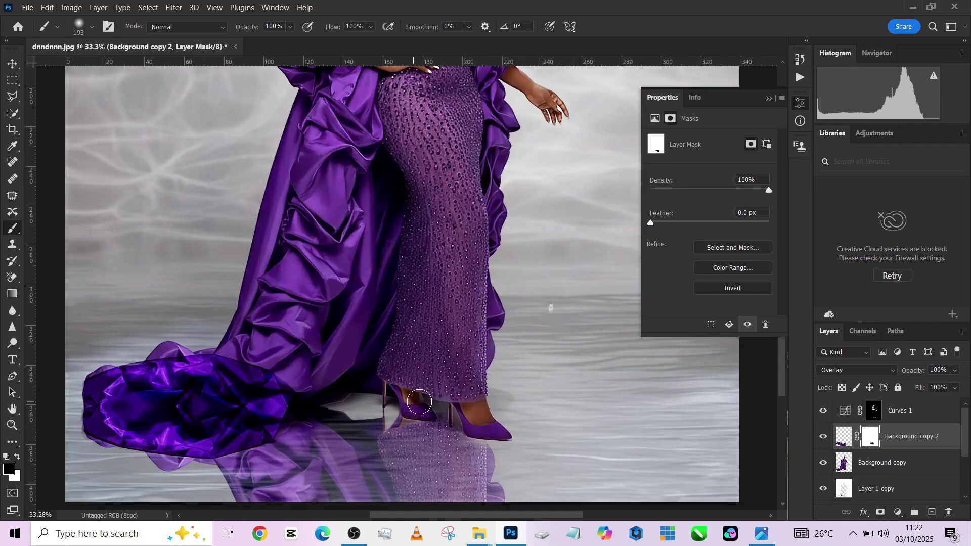
mouse_move(116, 393)
mouse_down()
mouse_move(132, 406)
mouse_move(115, 413)
mouse_move(124, 423)
mouse_move(209, 420)
mouse_move(245, 416)
mouse_up()
scroll(245, 417, down, 3)
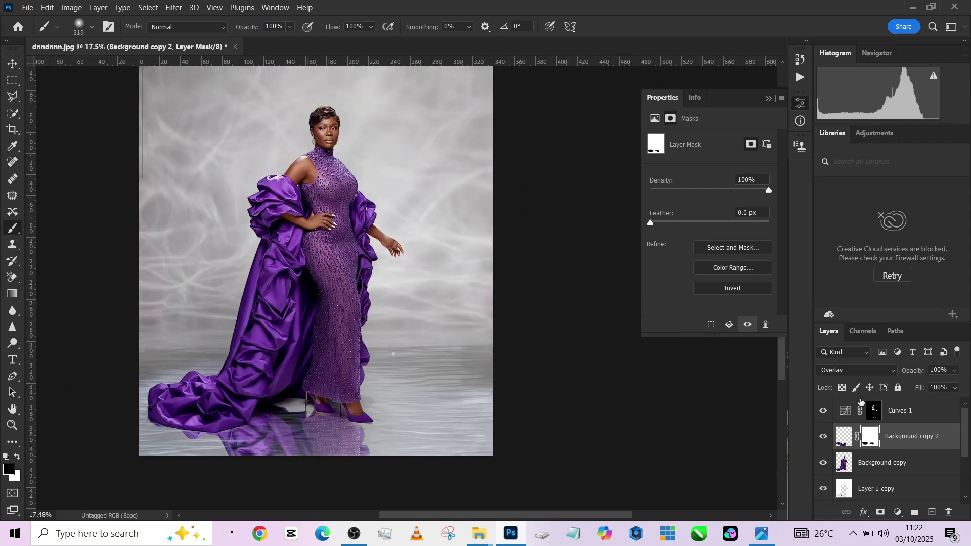
click(955, 388)
drag(953, 388, 947, 388)
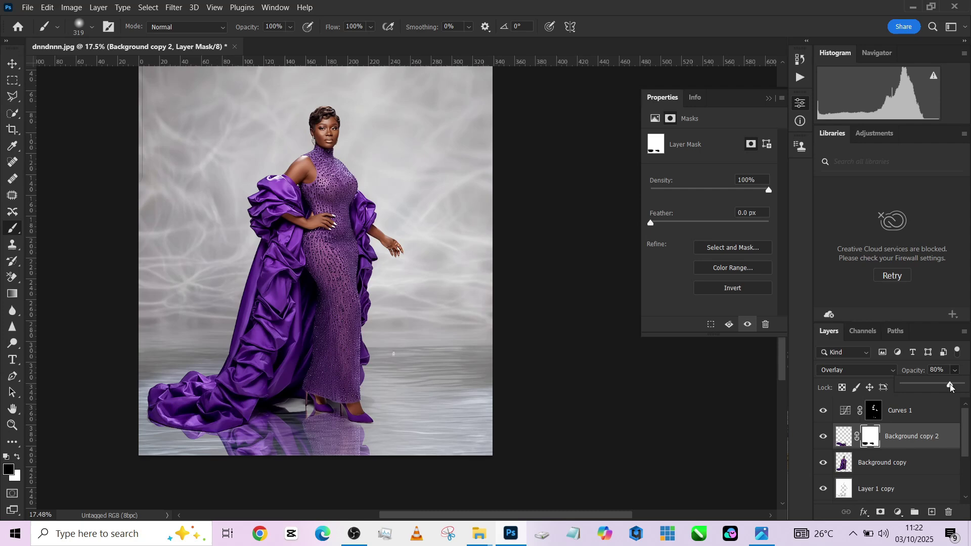
Step: Apply a 23.5-pixel Gaussian Blur to the Background copy 2 reflection's pixels
click(172, 7)
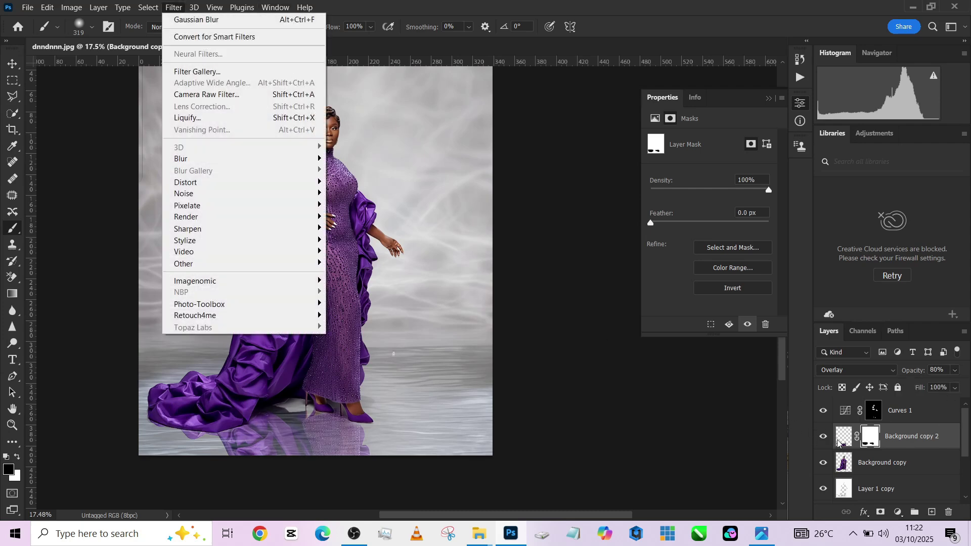
click(838, 442)
click(172, 7)
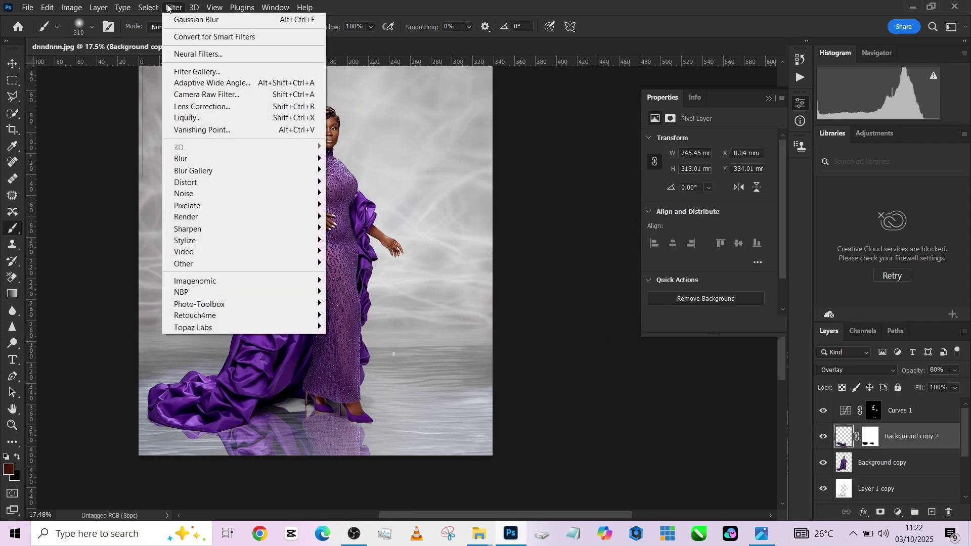
mouse_move(202, 159)
click(377, 211)
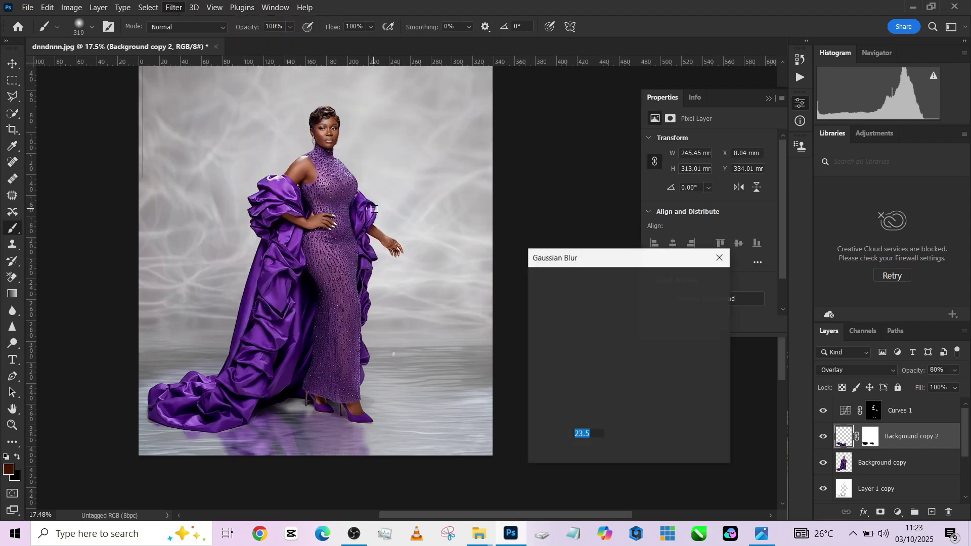
click(451, 401)
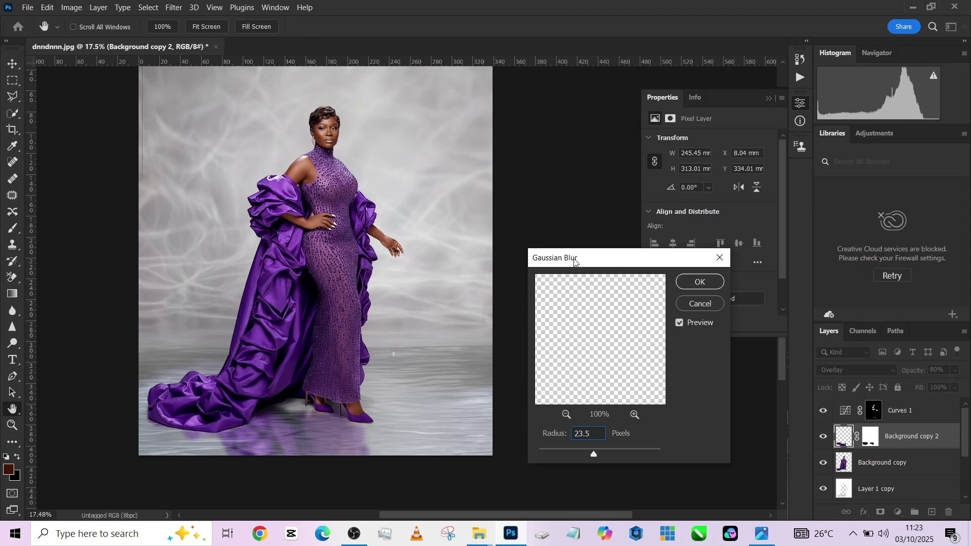
click(690, 282)
Step: Switch to the Brush tool and zoom out to recentre the whole image
key(b)
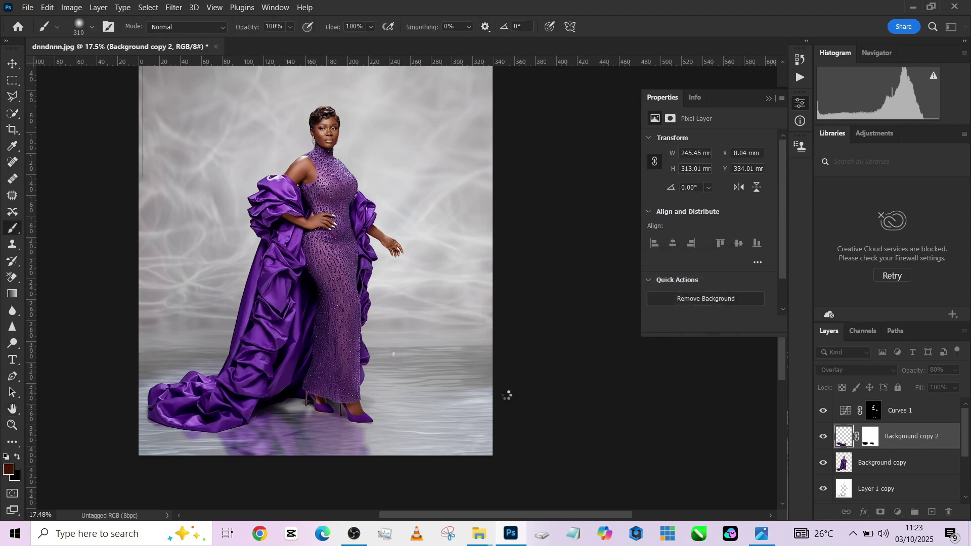
scroll(375, 435, down, 1)
scroll(375, 435, down, 1)
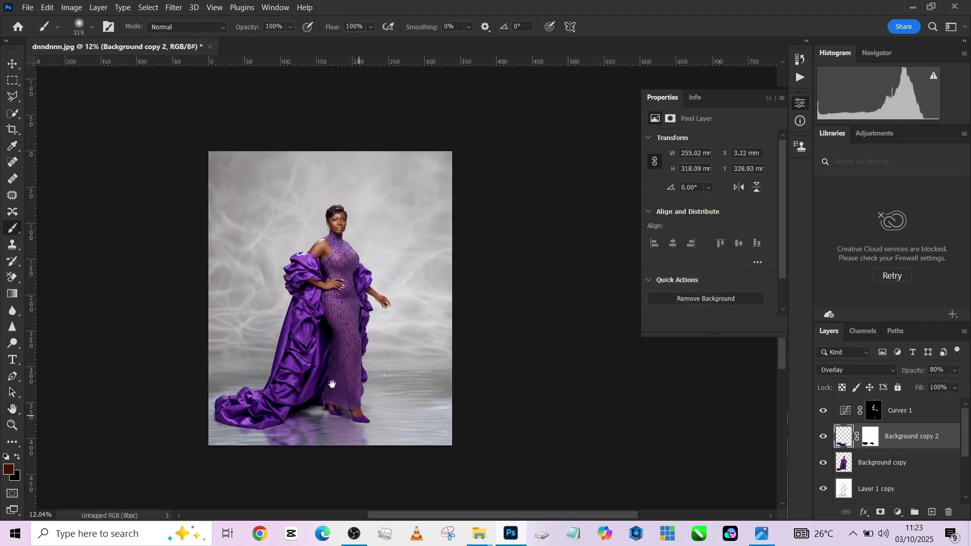
drag(332, 381, 427, 363)
scroll(425, 392, up, 1)
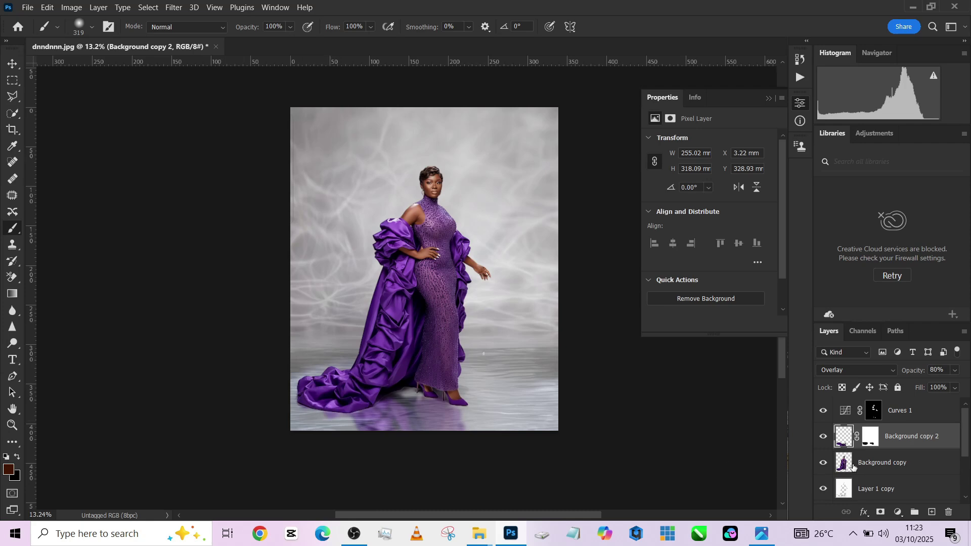
Step: Duplicate the blurred reflection as Background copy 3 and shift it slightly lower
key(ctrl+j)
key(v)
mouse_move(409, 420)
mouse_down()
mouse_move(408, 452)
mouse_move(407, 435)
mouse_up()
drag(875, 436, 949, 514)
mouse_move(417, 415)
mouse_down()
mouse_move(424, 433)
mouse_move(401, 414)
mouse_up()
Step: Reposition Background copy 3 to Y 362.12 mm and delete its layer mask
drag(838, 448, 862, 445)
right_click(869, 443)
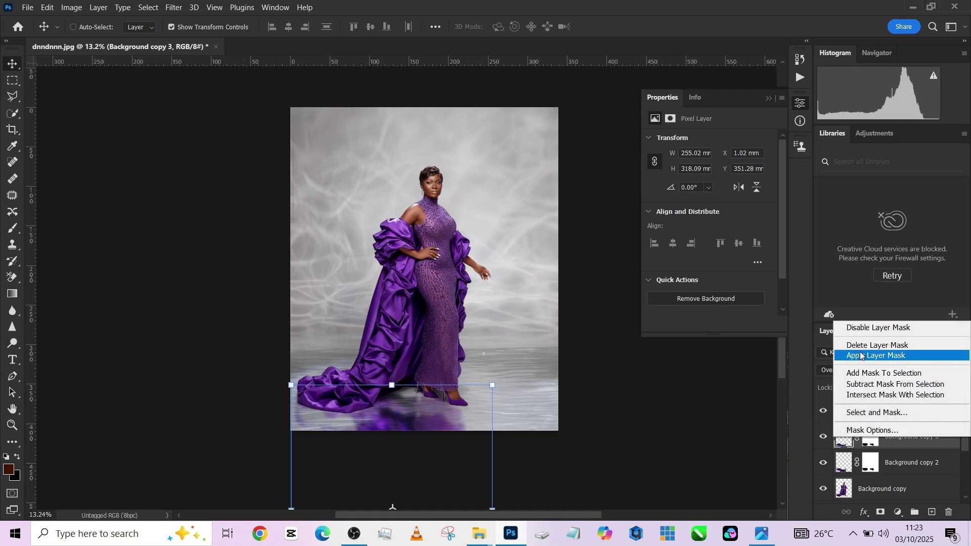
click(874, 447)
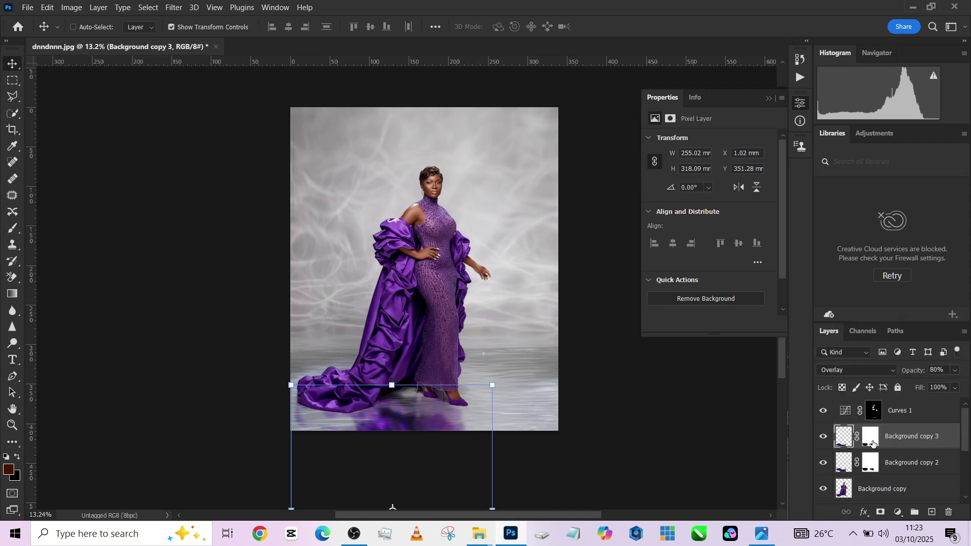
shift+click(874, 443)
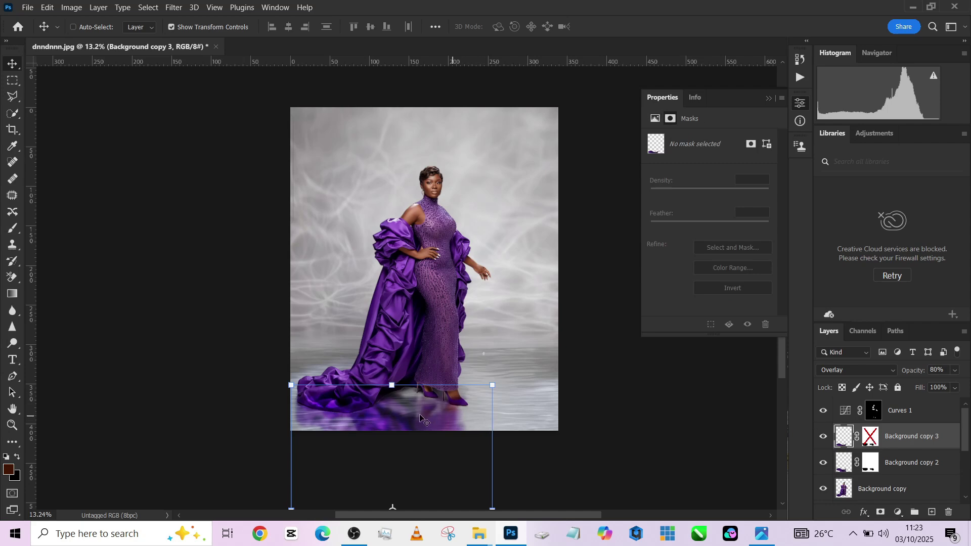
mouse_move(403, 418)
mouse_down()
mouse_move(407, 447)
mouse_move(406, 429)
mouse_up()
drag(870, 436, 933, 506)
right_click(871, 414)
click(861, 322)
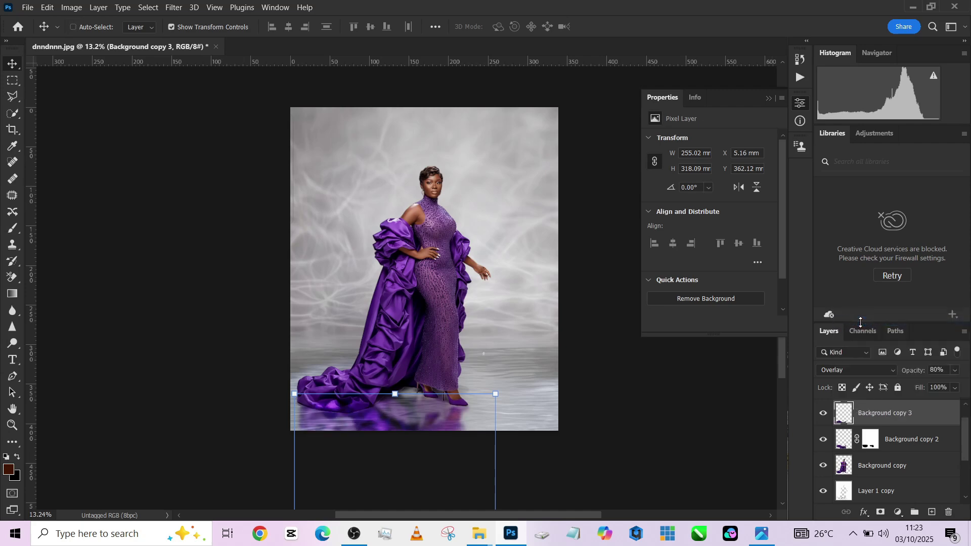
Step: Add a hide-all mask to Background copy 3 and paint white along the train with a 403 px brush
alt+click(881, 512)
key(b)
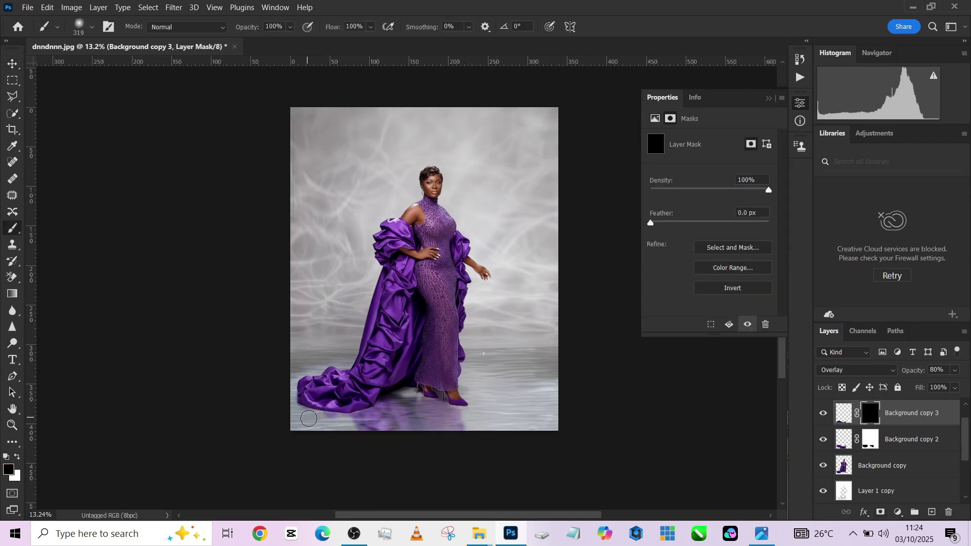
key(x)
mouse_move(309, 419)
mouse_down()
mouse_move(312, 408)
mouse_move(337, 417)
mouse_move(349, 437)
mouse_move(319, 414)
mouse_up()
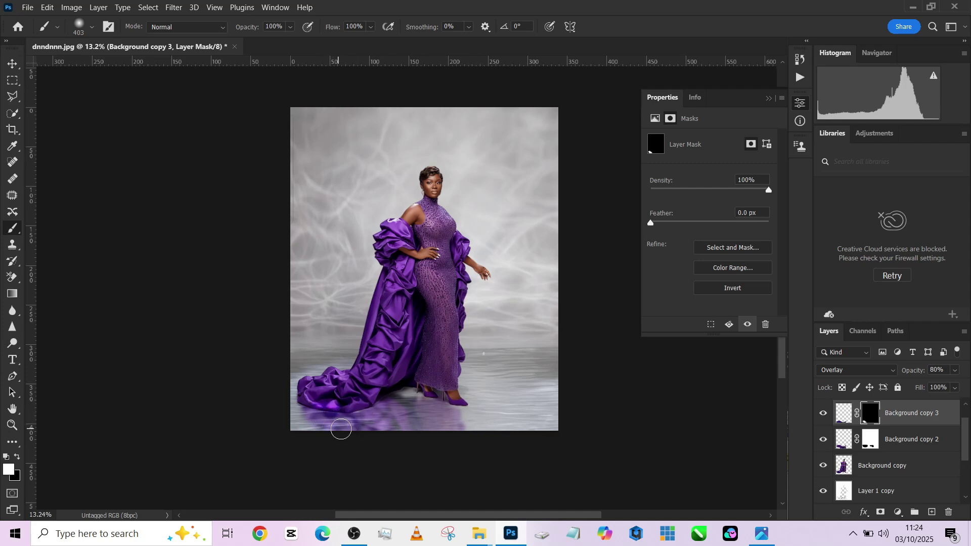
key(x)
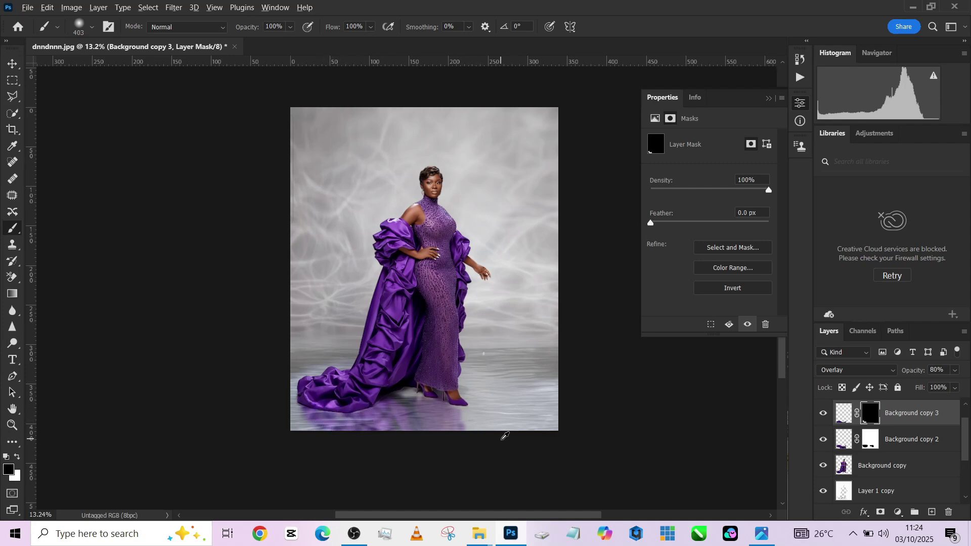
scroll(503, 441, up, 1)
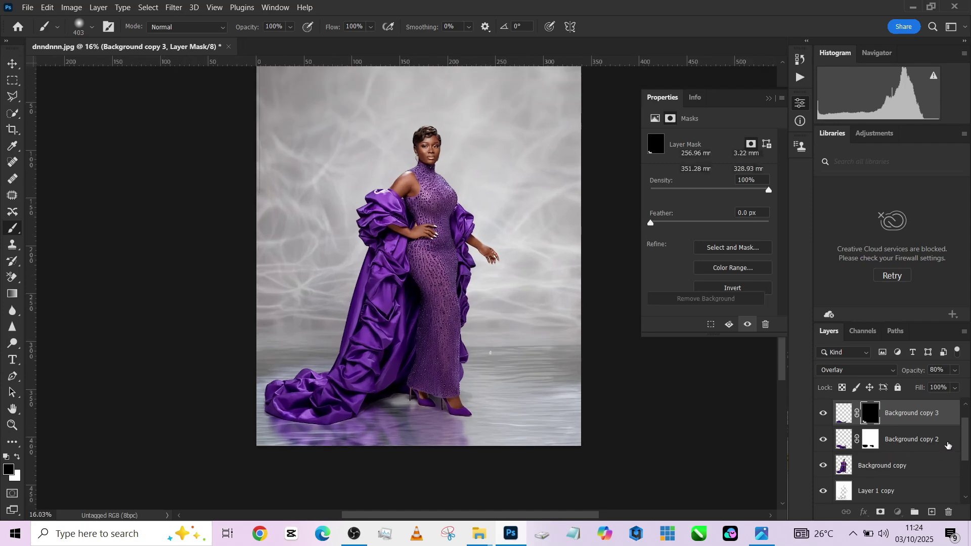
Step: Merge the two reflection layers and set the merged layer to Overlay blending
shift+click(944, 446)
right_click(944, 446)
click(818, 378)
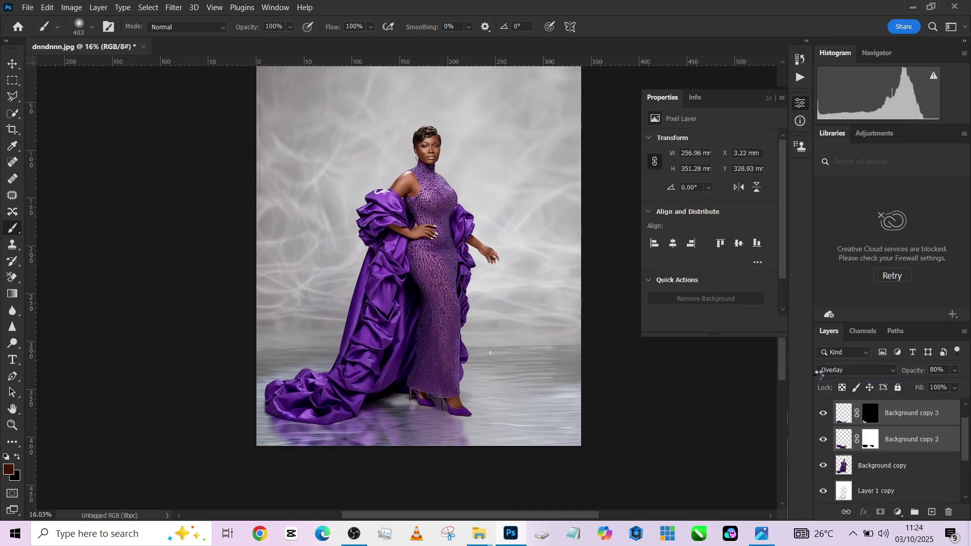
click(819, 373)
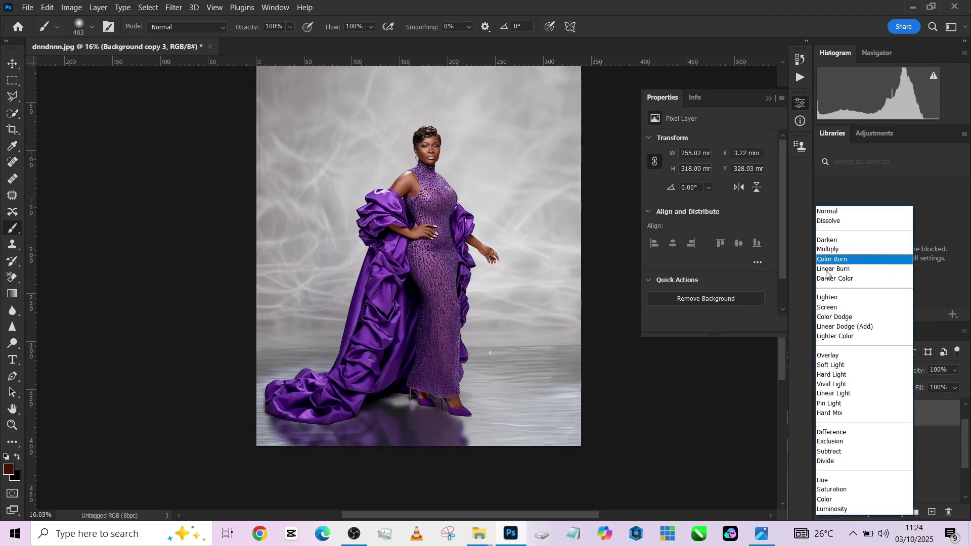
click(838, 357)
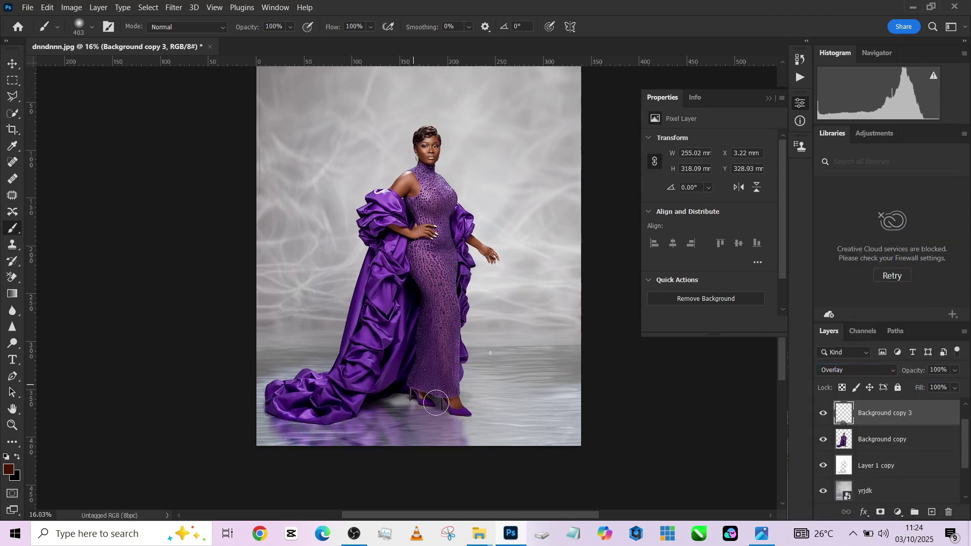
drag(435, 343, 449, 354)
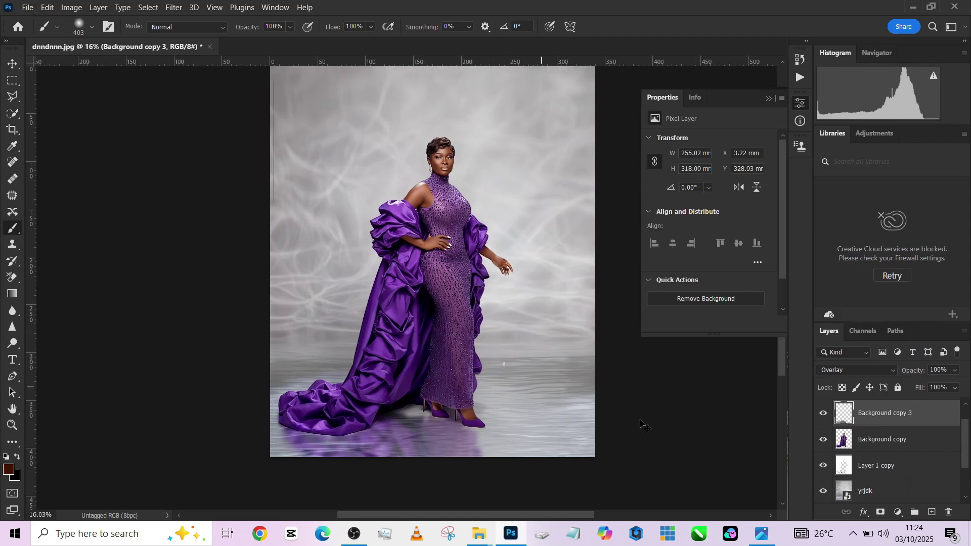
Step: Raise the merged reflection's saturation by +14 with Hue/Saturation
key(ctrl+u)
drag(728, 212, 740, 211)
click(864, 119)
key(b)
scroll(503, 372, down, 1)
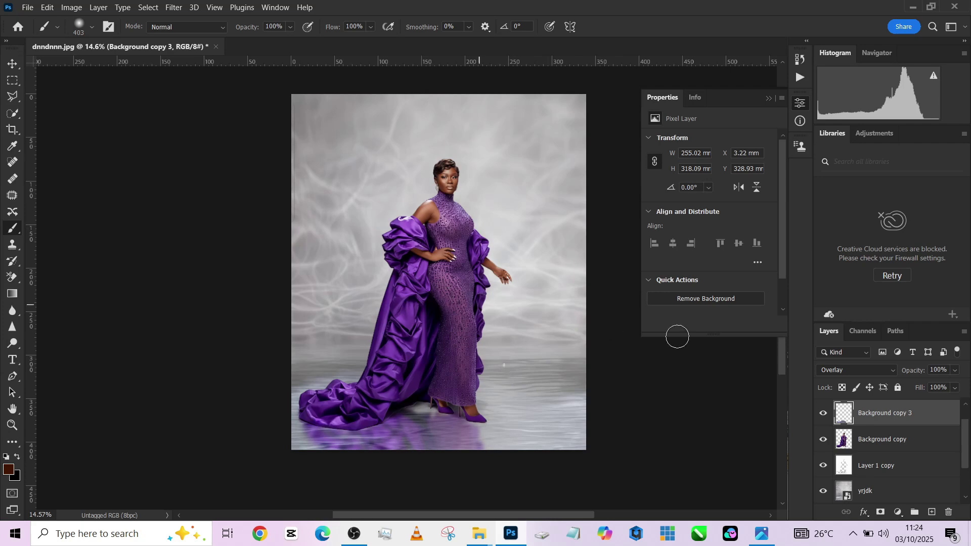
scroll(852, 463, down, 1)
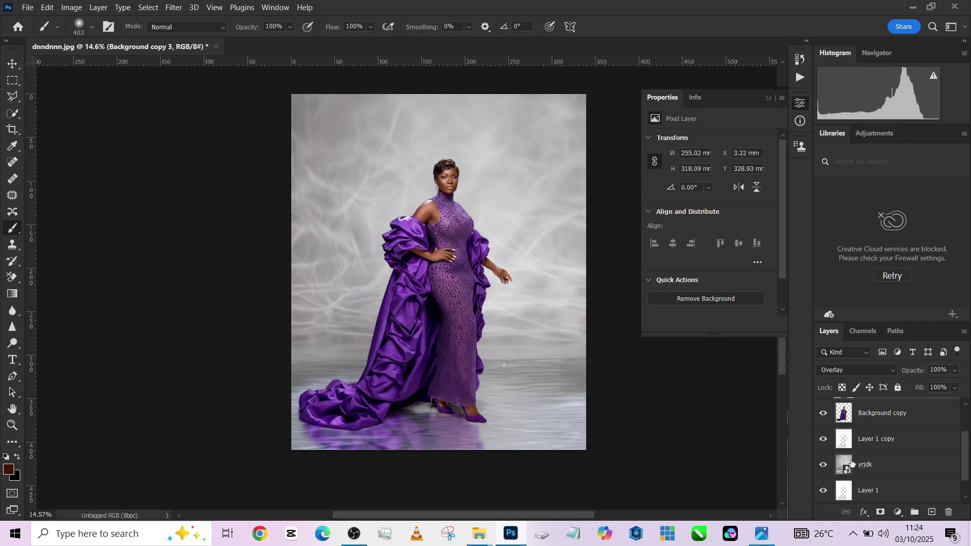
Step: Add a Color Fill layer above yrjdk using the dress's dark purple
click(919, 478)
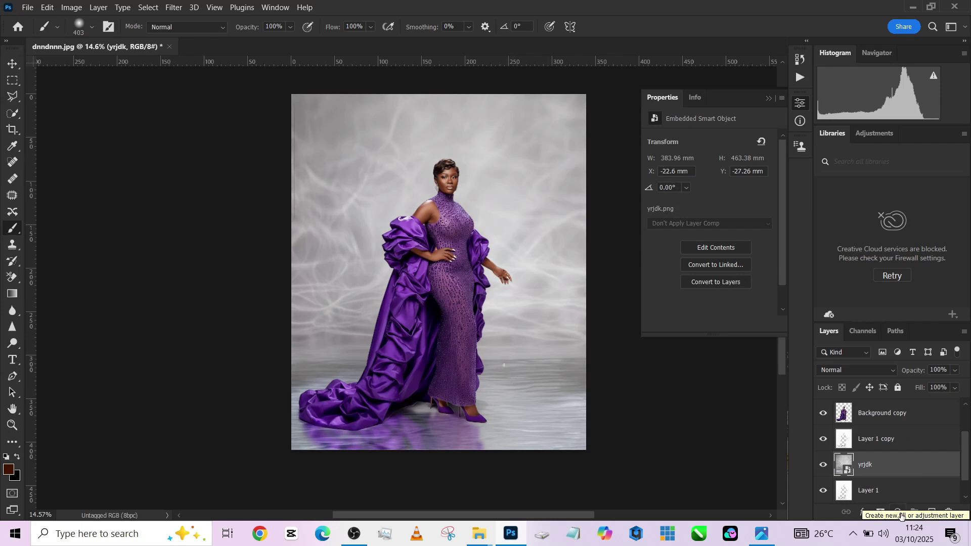
click(900, 512)
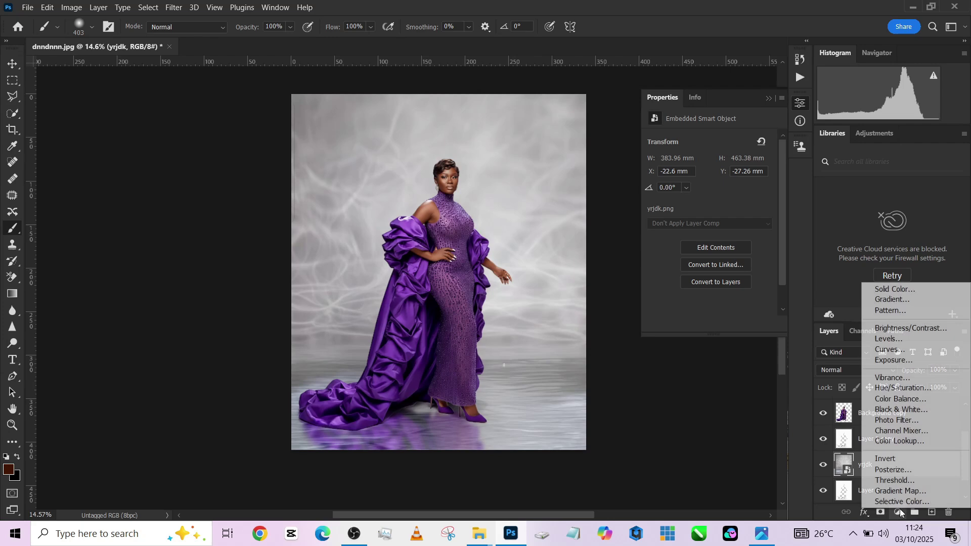
click(886, 284)
click(411, 336)
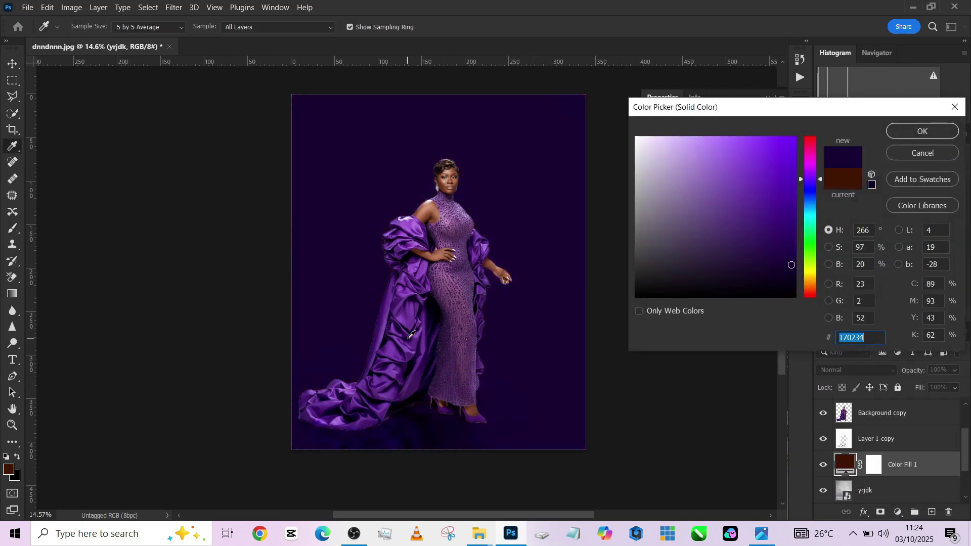
click(899, 130)
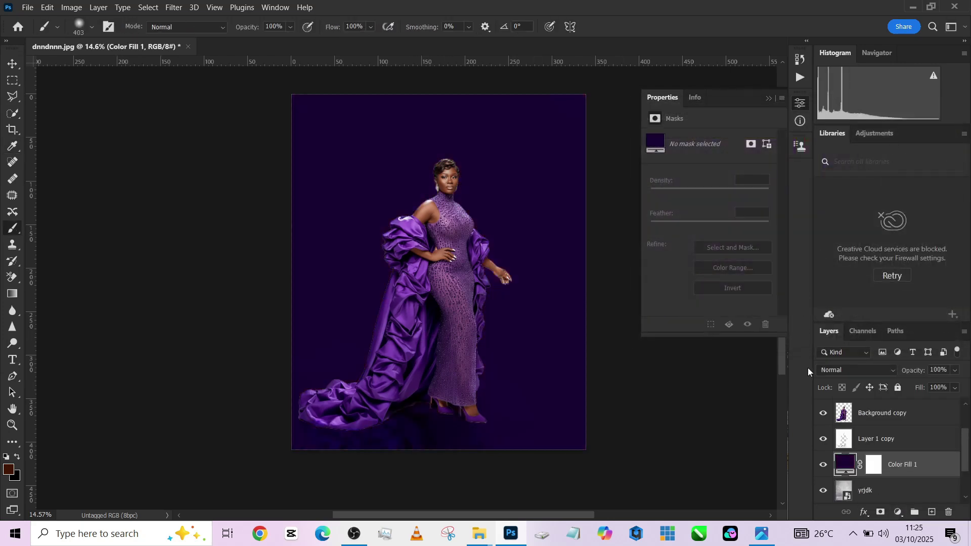
Step: Try several blend modes on Color Fill 1 and settle on Soft Light
click(842, 371)
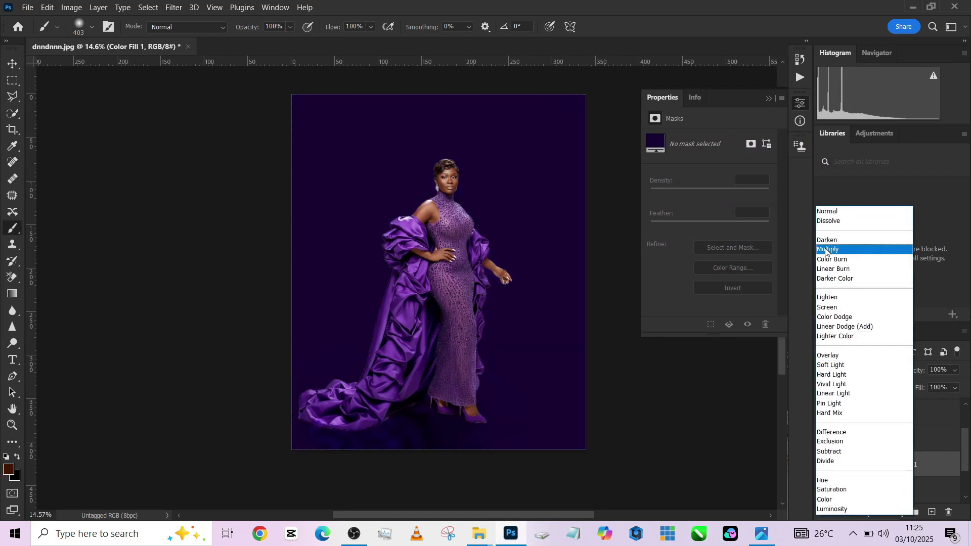
click(826, 250)
key(Down)
key(Down)
key(Down)
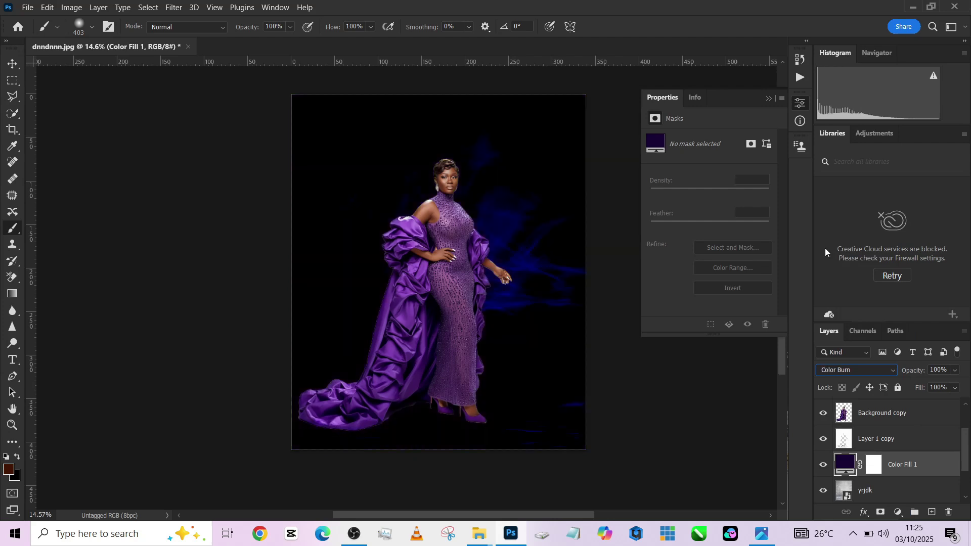
key(Down)
key(Down)
key(Down)
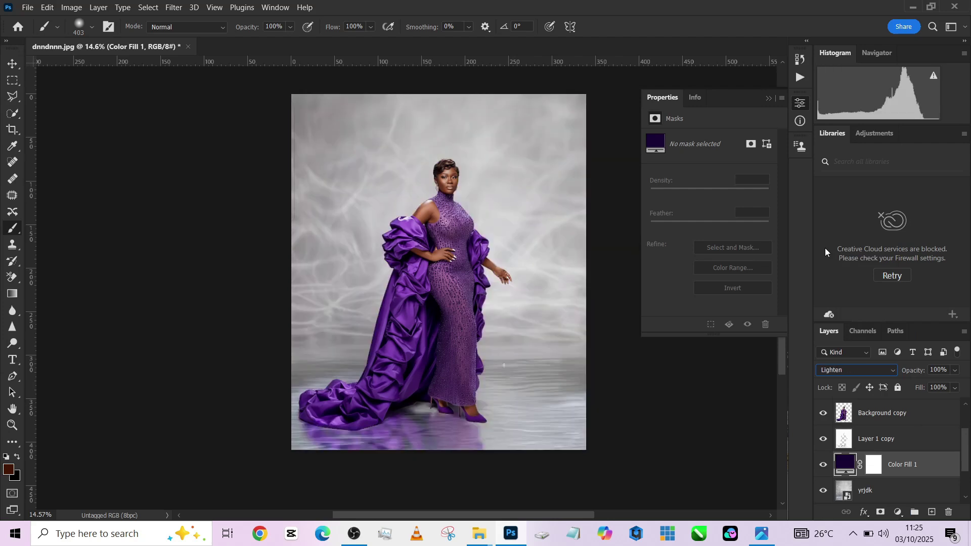
key(Up)
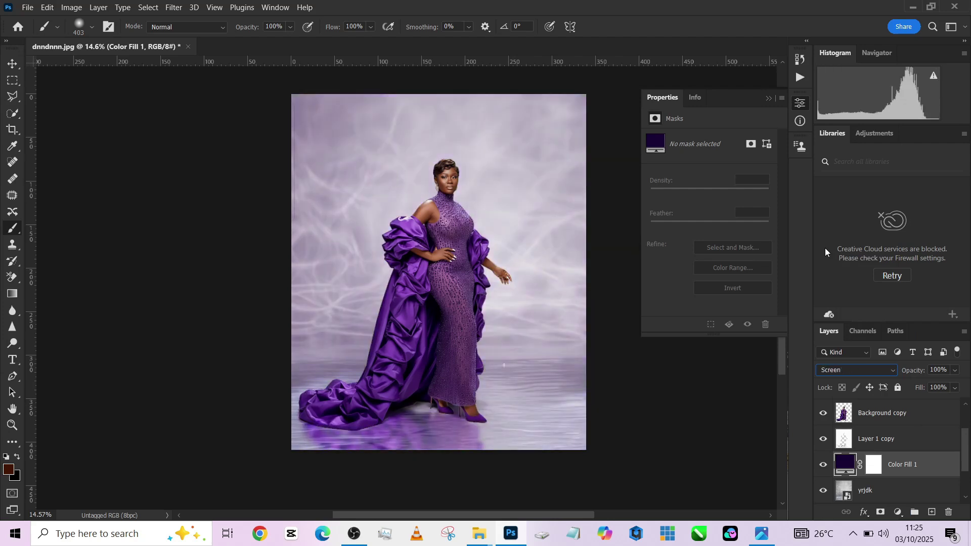
key(Down)
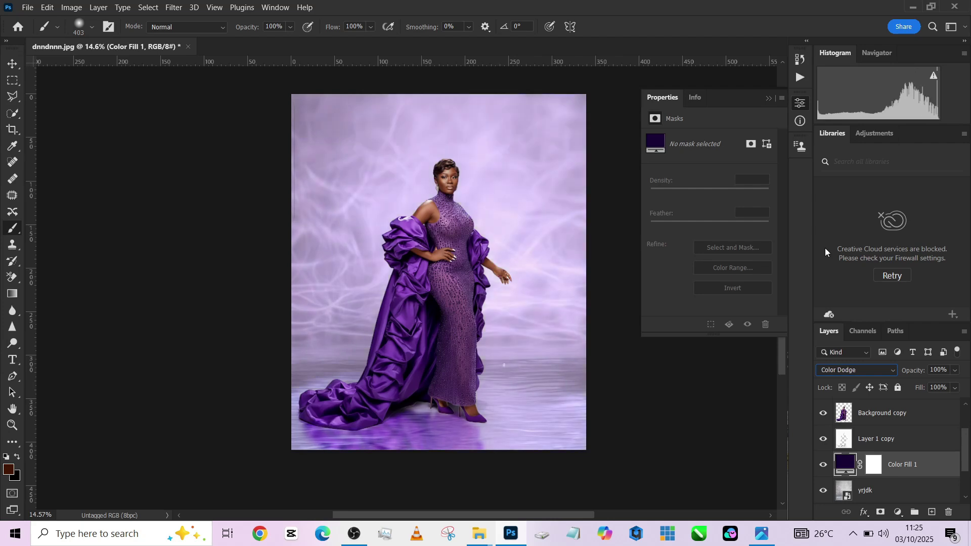
key(Down)
key(Down)
key(Down)
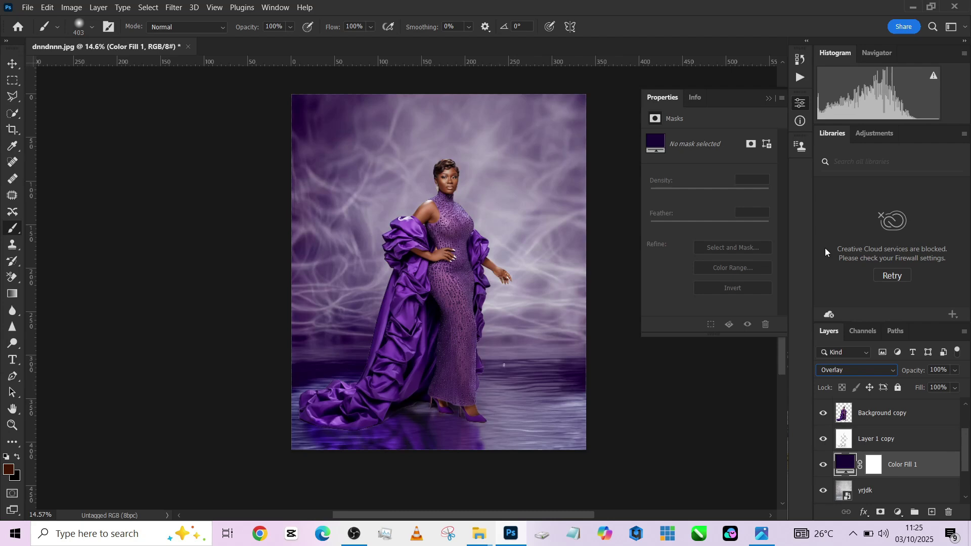
key(Down)
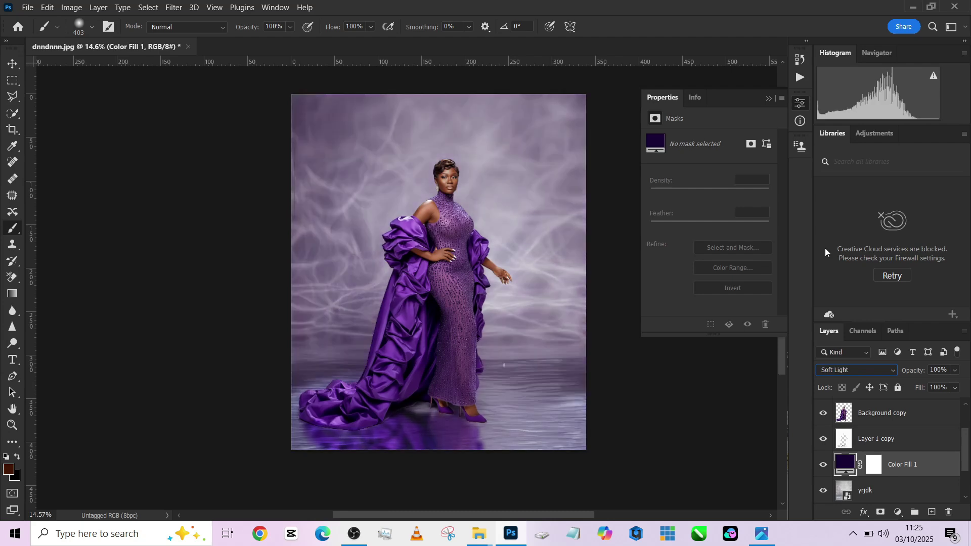
Step: Lower Color Fill 1's Fill to 66% and toggle its visibility to compare
click(956, 388)
drag(949, 403, 942, 403)
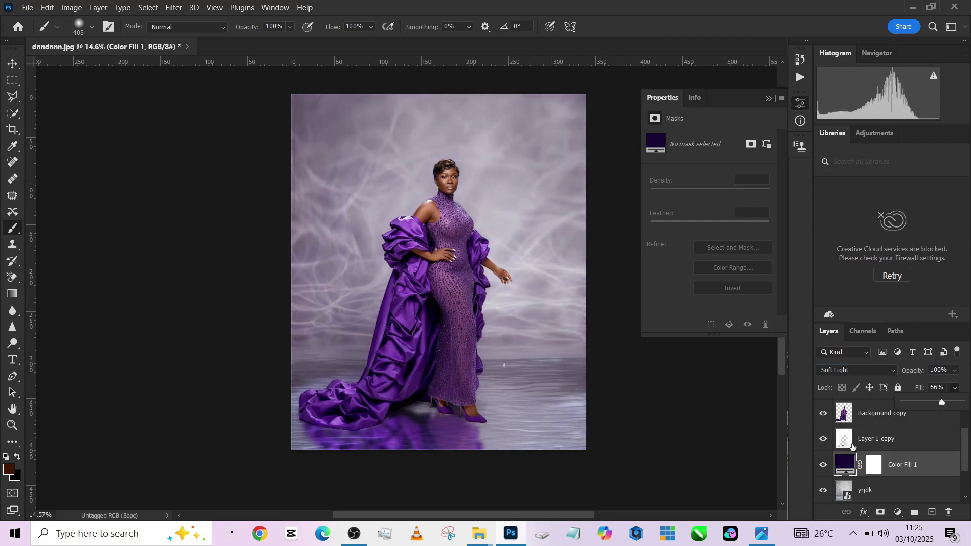
click(824, 466)
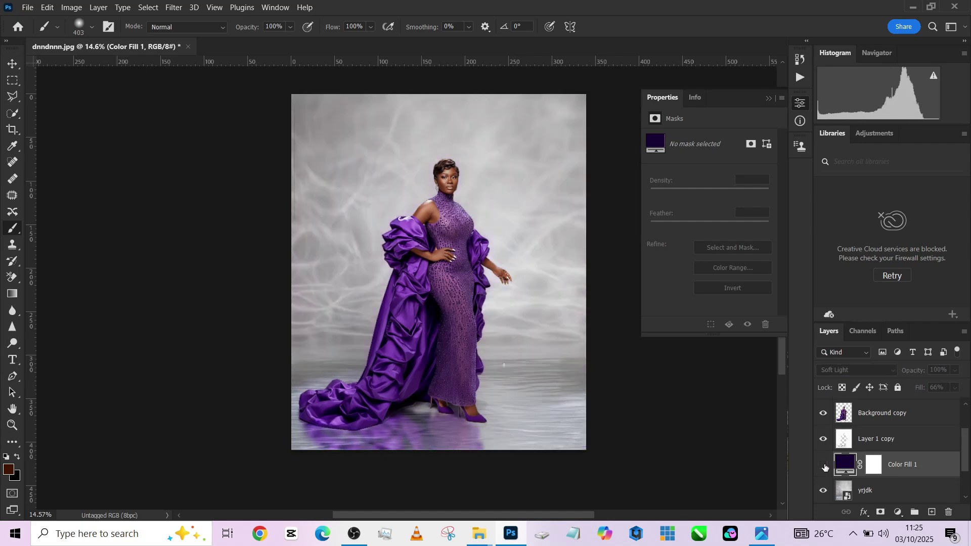
click(824, 465)
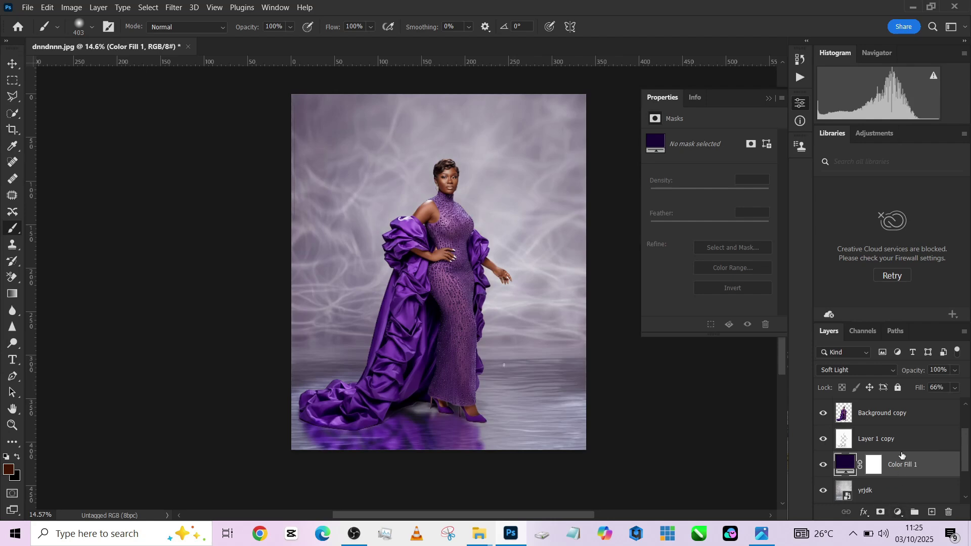
Step: Add Curves above Layer 1 copy lifting 91 to 147, masked to one 2149 px soft circle behind the model
click(918, 445)
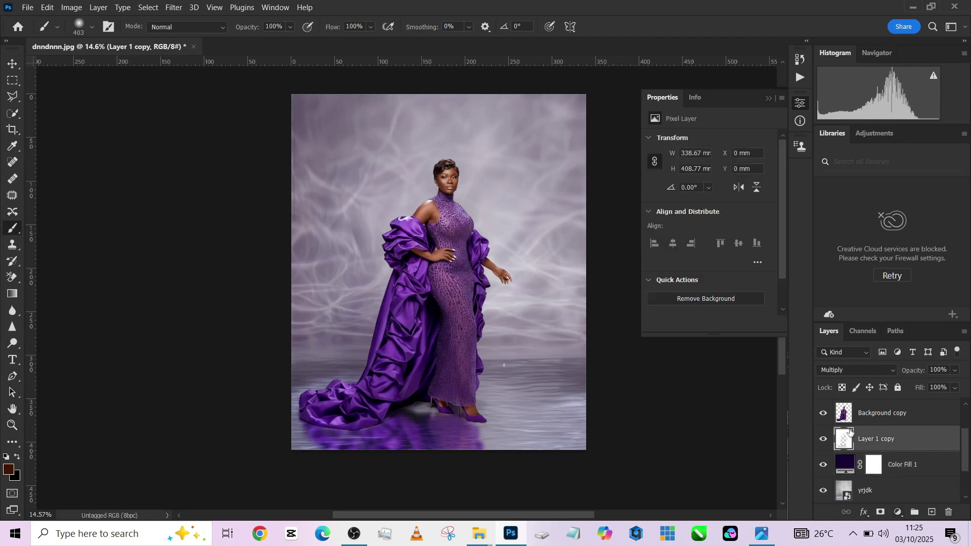
click(899, 512)
click(903, 355)
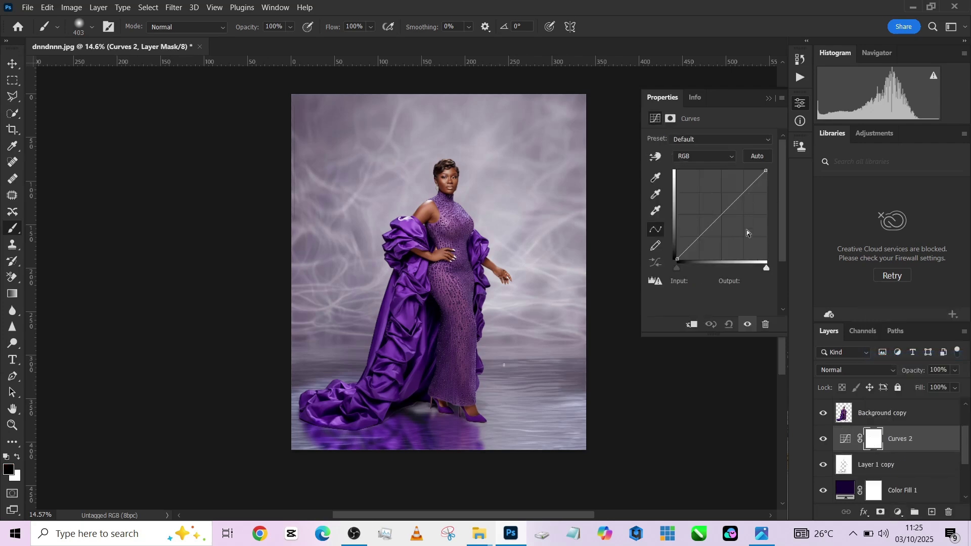
drag(716, 217, 709, 207)
key(ctrl+i)
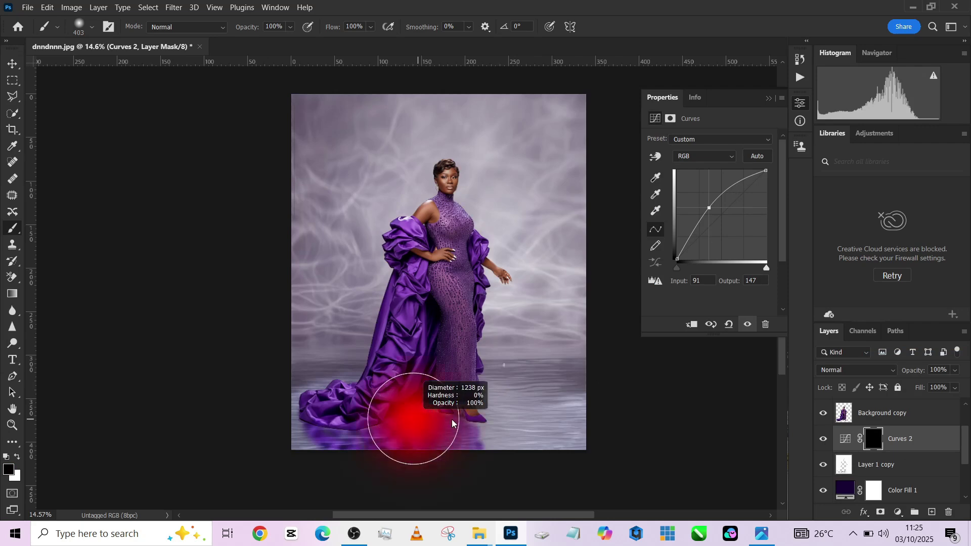
key(x)
mouse_move(417, 391)
mouse_down()
mouse_move(445, 412)
mouse_move(415, 384)
mouse_move(433, 394)
mouse_up()
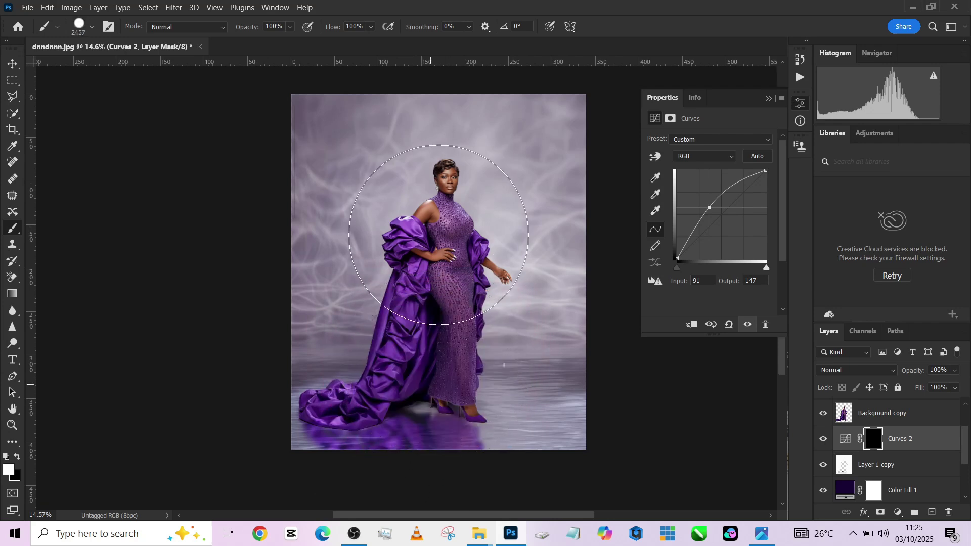
click(442, 242)
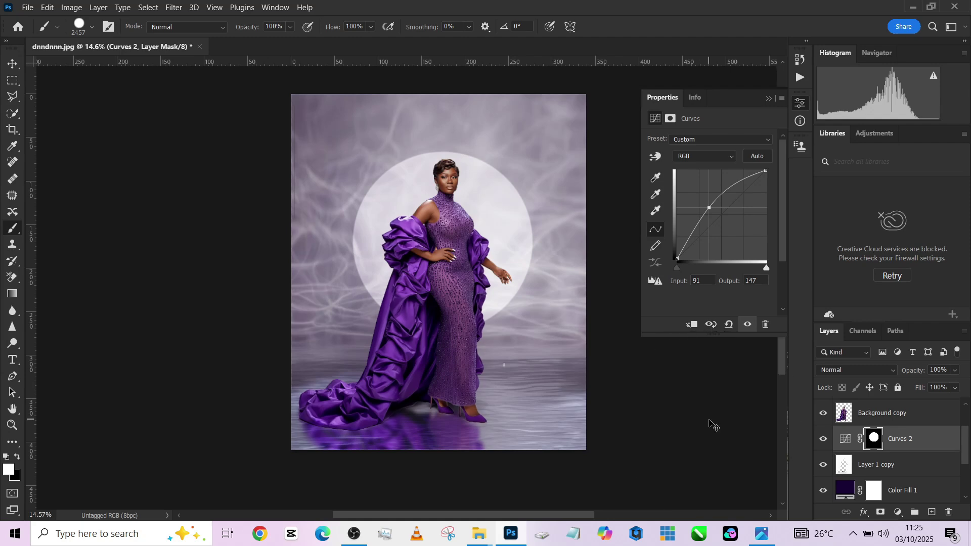
Step: Transform the Curves 2 mask circle into a wide flat ellipse around the dress hem
key(ctrl+t)
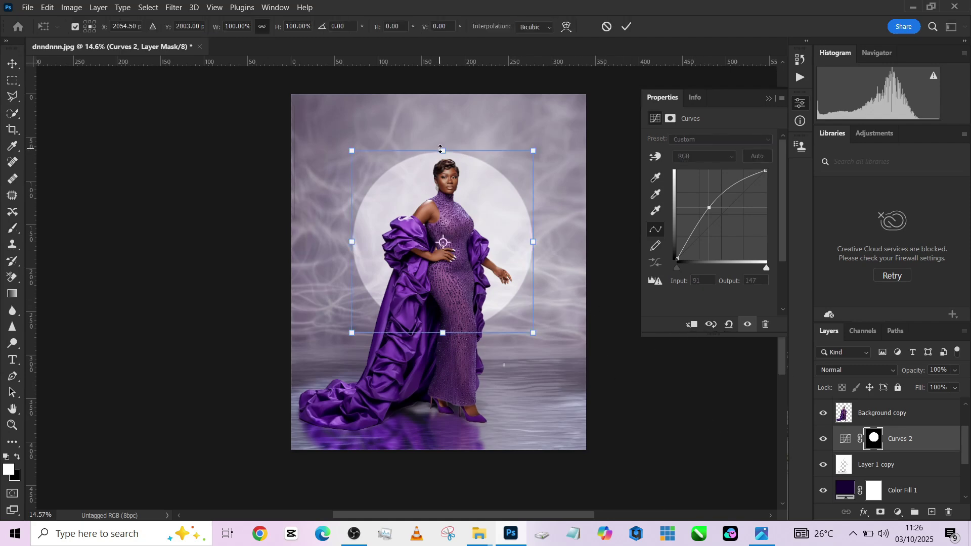
drag(441, 149, 426, 304)
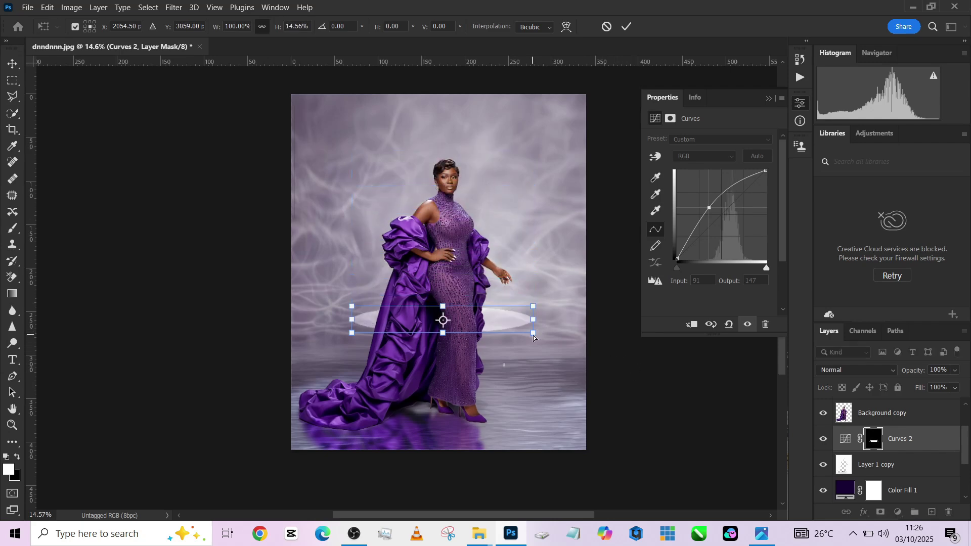
drag(536, 333, 581, 341)
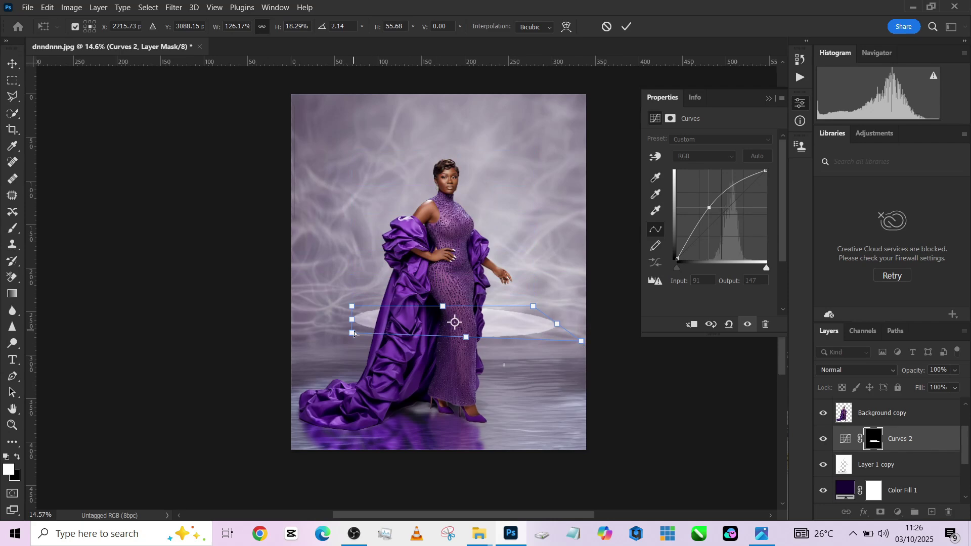
drag(353, 333, 310, 359)
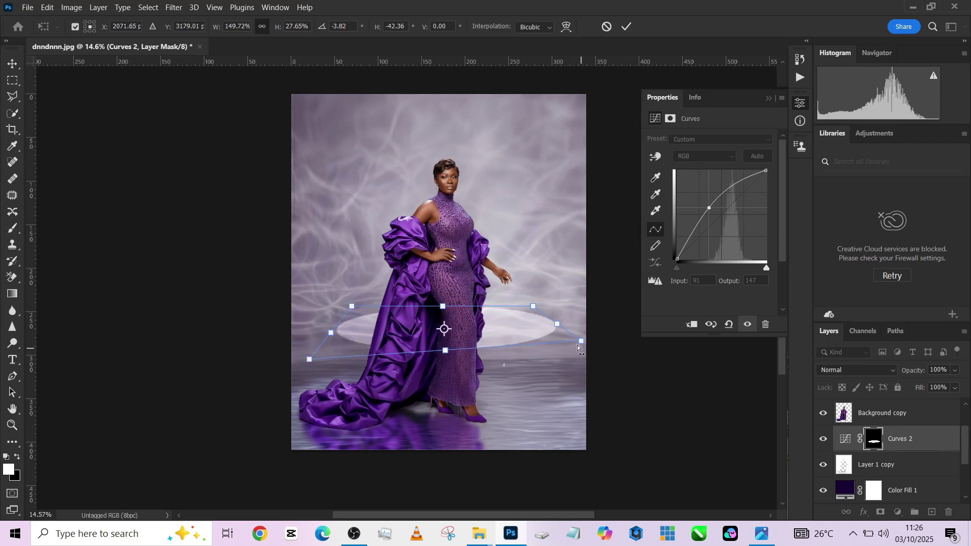
drag(579, 348, 580, 358)
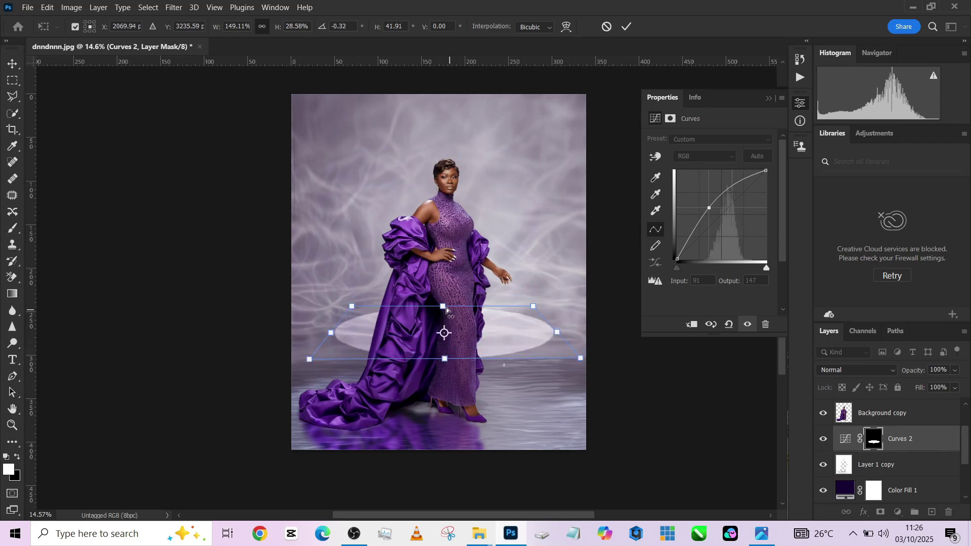
drag(444, 307, 445, 314)
drag(487, 337, 450, 415)
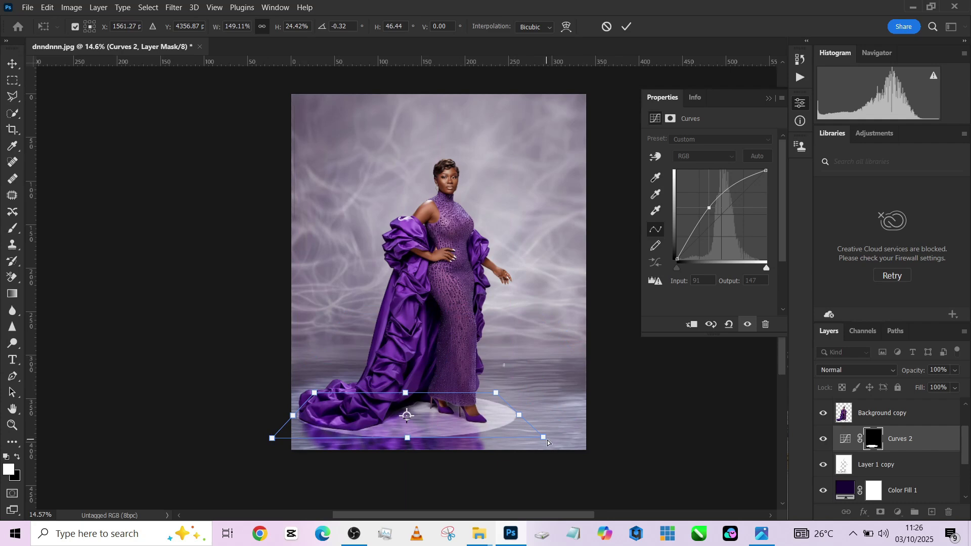
mouse_move(557, 441)
mouse_down()
mouse_move(599, 445)
mouse_move(595, 434)
mouse_up()
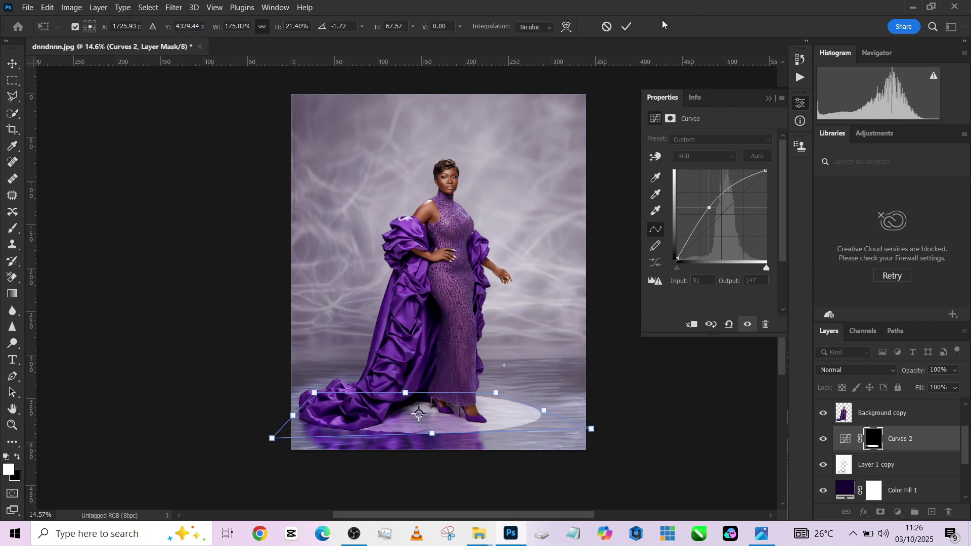
click(630, 28)
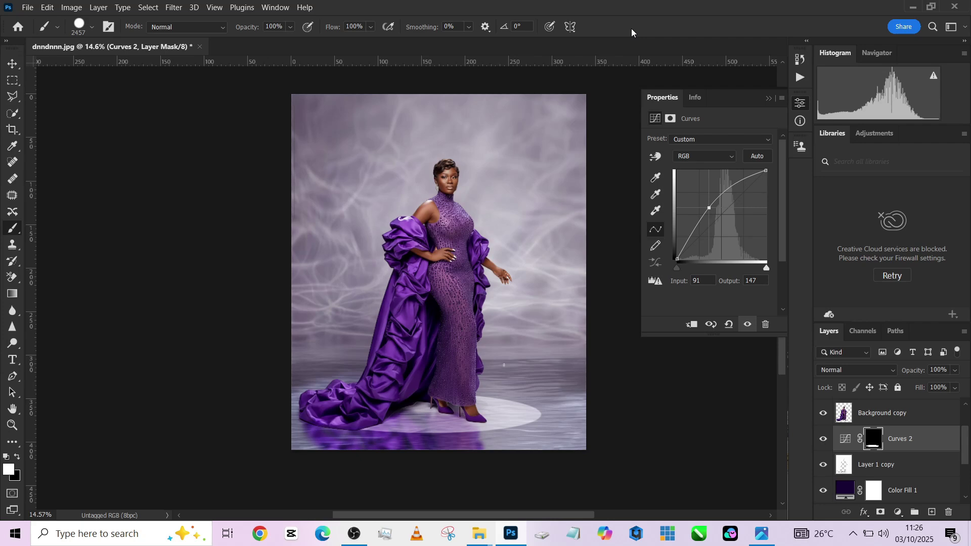
Step: Lower the Red and Green curves in Curves 2 for a pinkish-purple spotlight tint
click(702, 158)
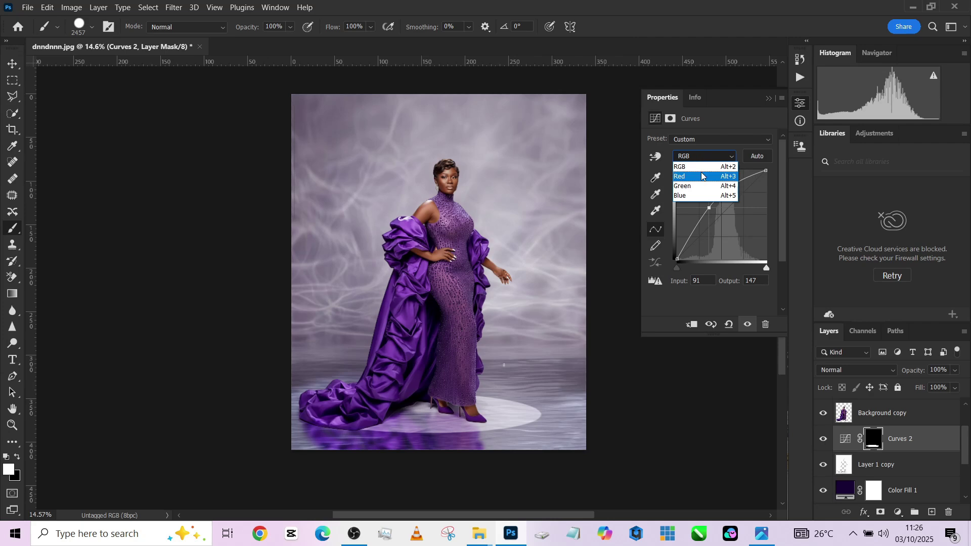
click(701, 176)
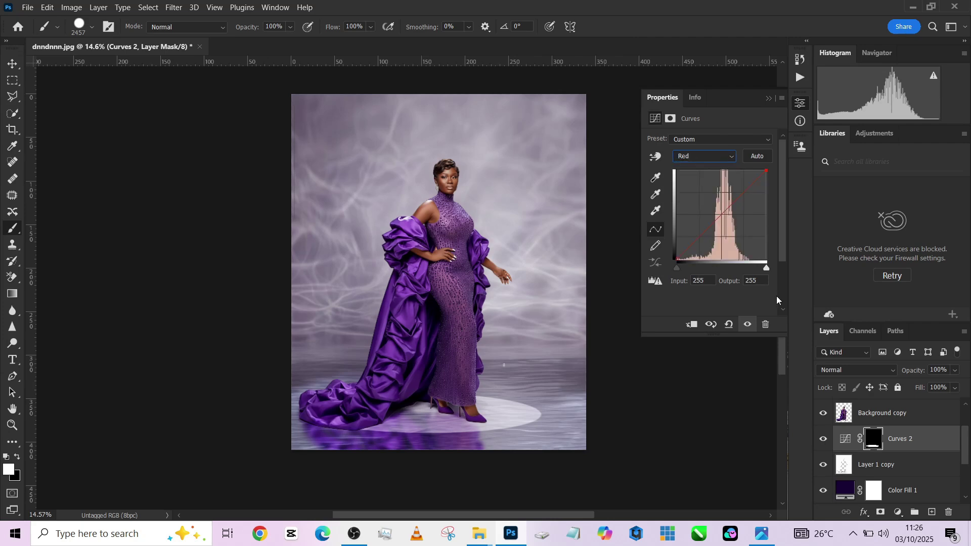
click(714, 217)
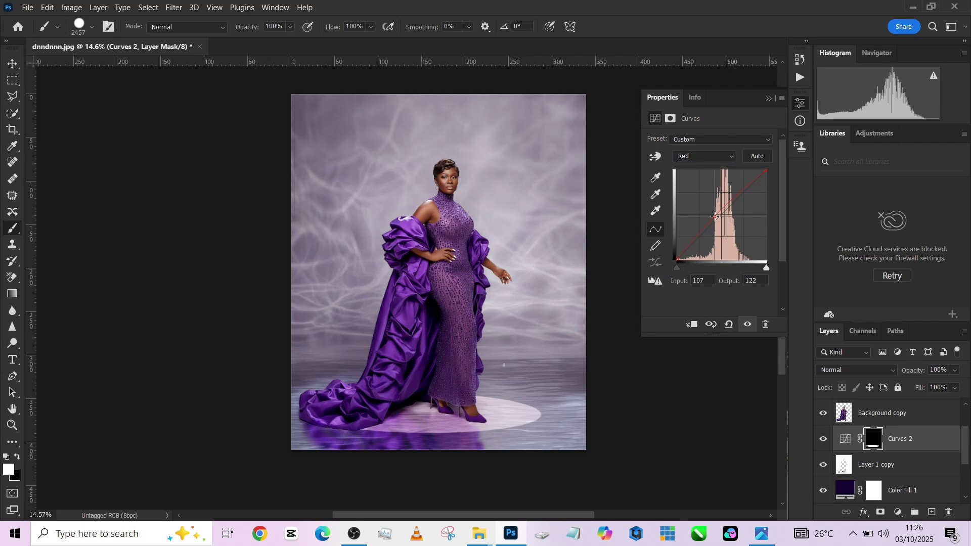
click(696, 158)
click(701, 185)
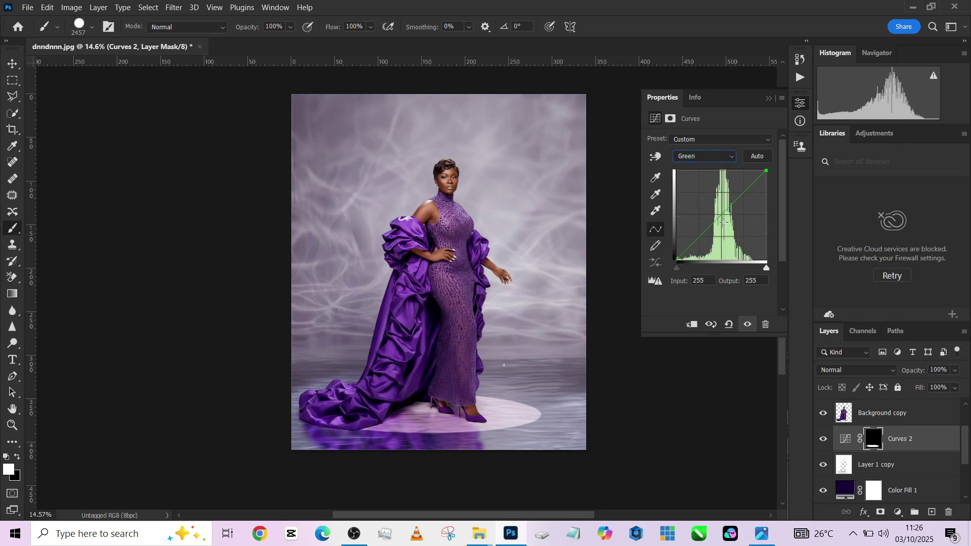
click(717, 221)
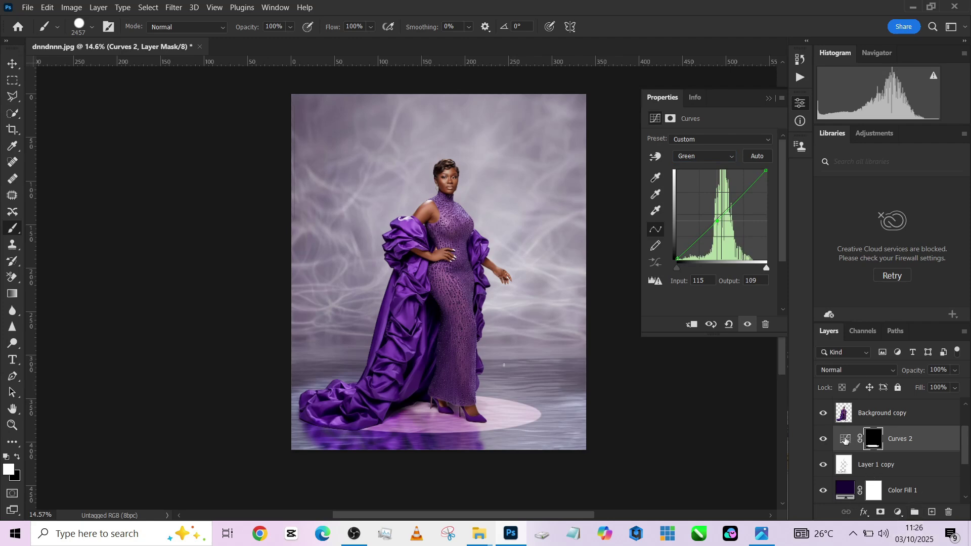
click(844, 441)
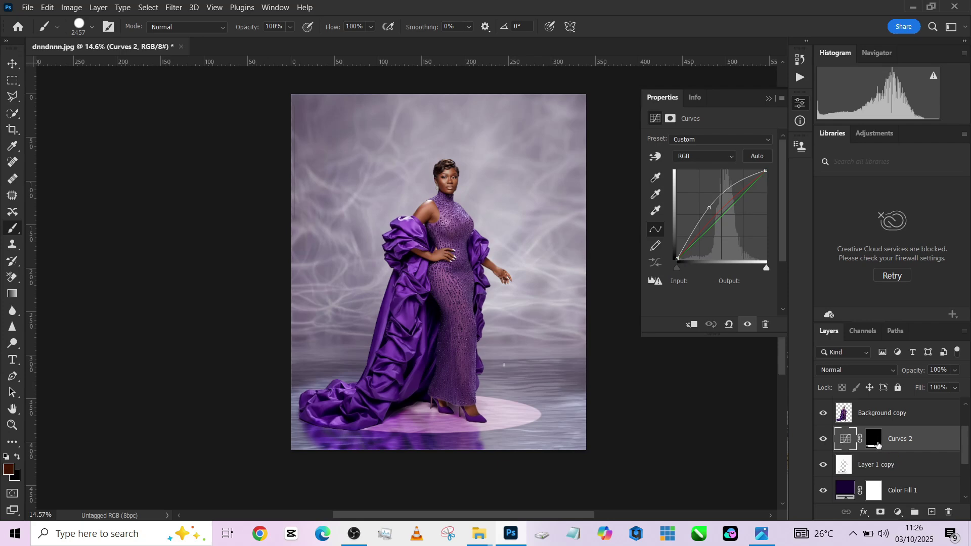
Step: Feather the Curves 2 mask by 109.9 px
click(875, 440)
drag(681, 223, 734, 229)
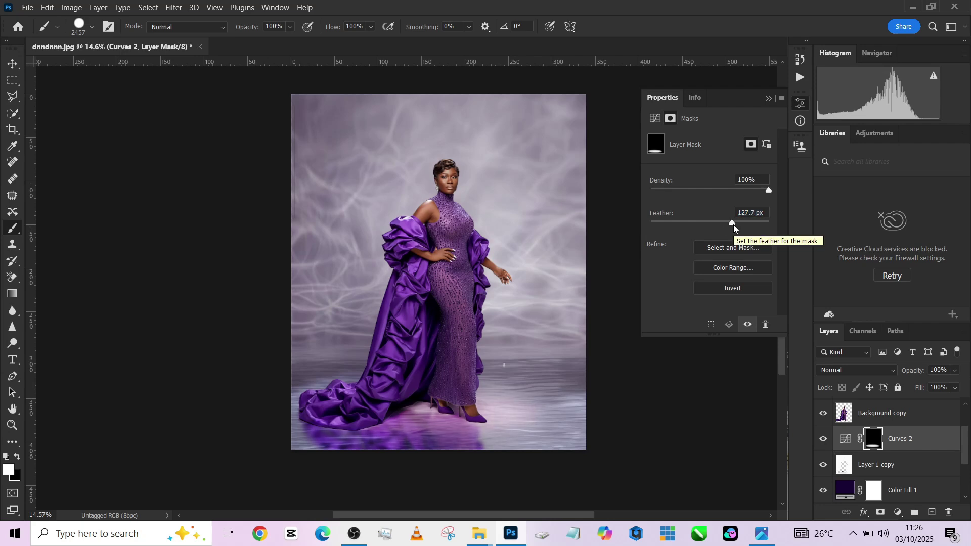
drag(734, 229, 738, 228)
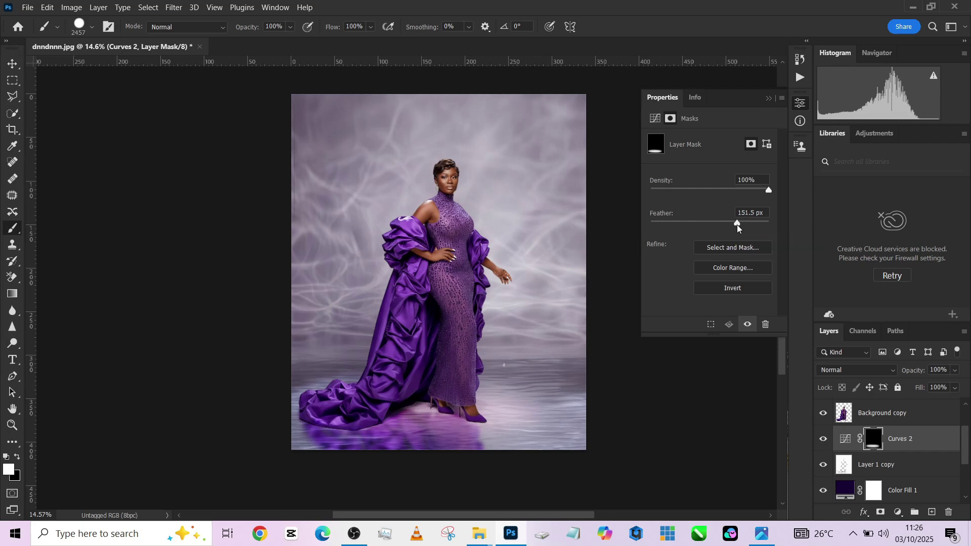
drag(737, 228, 634, 226)
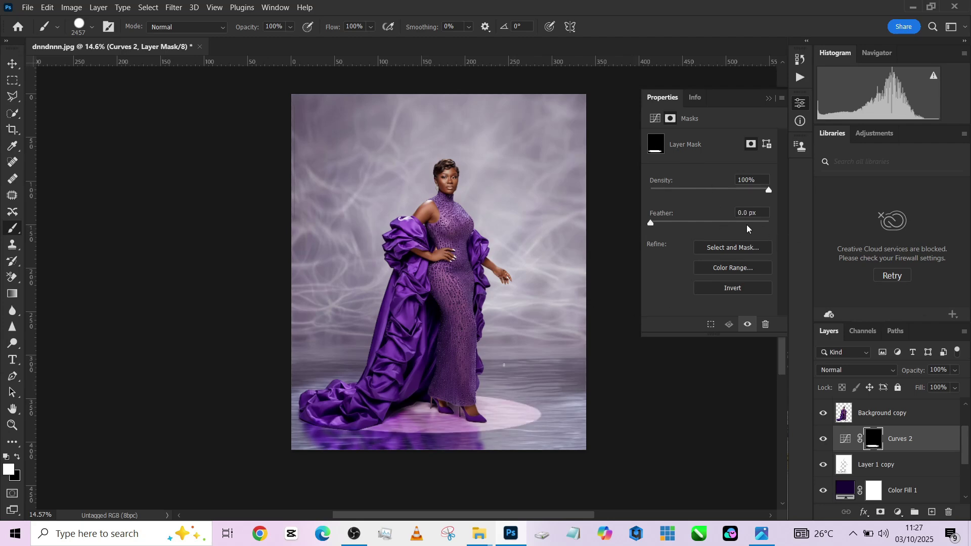
click(730, 225)
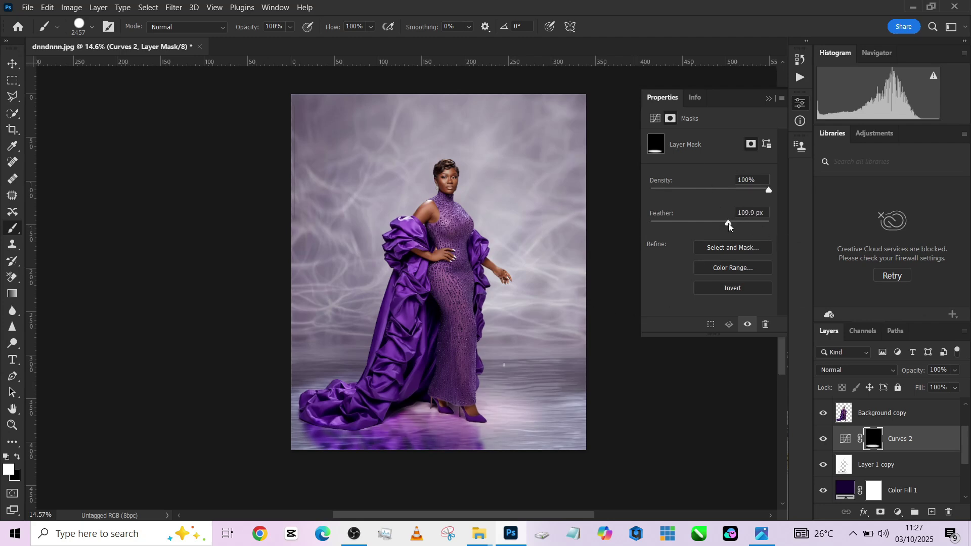
Step: Distort the spotlight mask into perspective, widening it across the floor
key(v)
click(298, 433)
drag(289, 457, 570, 475)
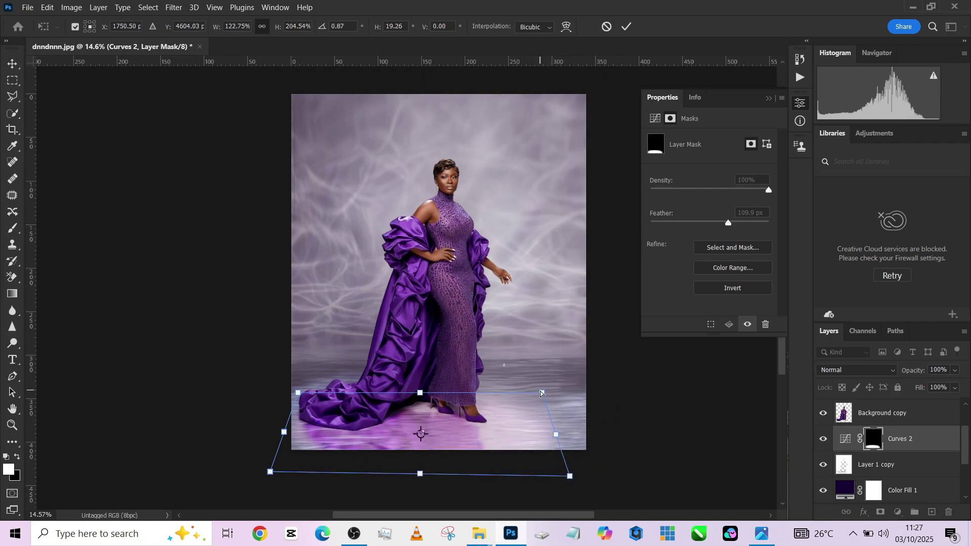
drag(542, 392, 544, 383)
drag(298, 393, 297, 379)
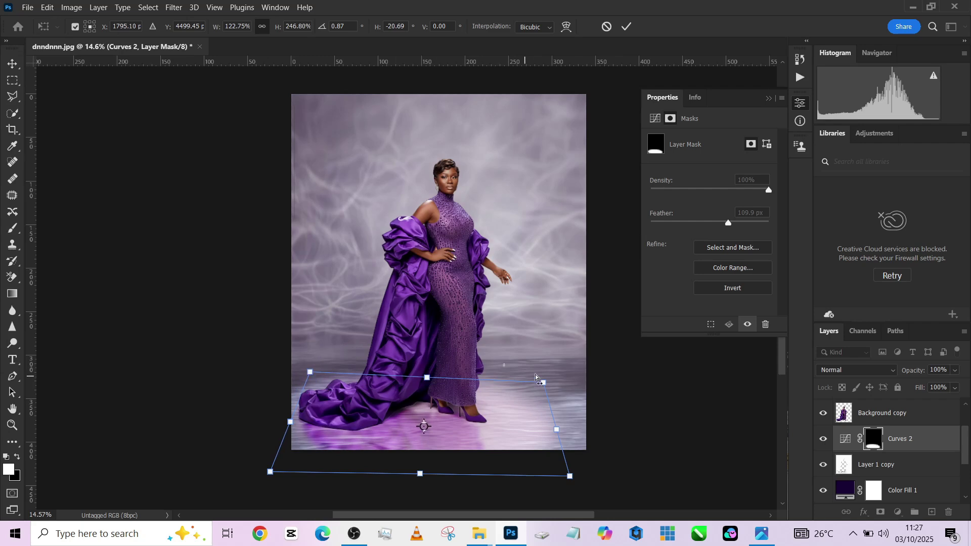
drag(542, 385, 514, 377)
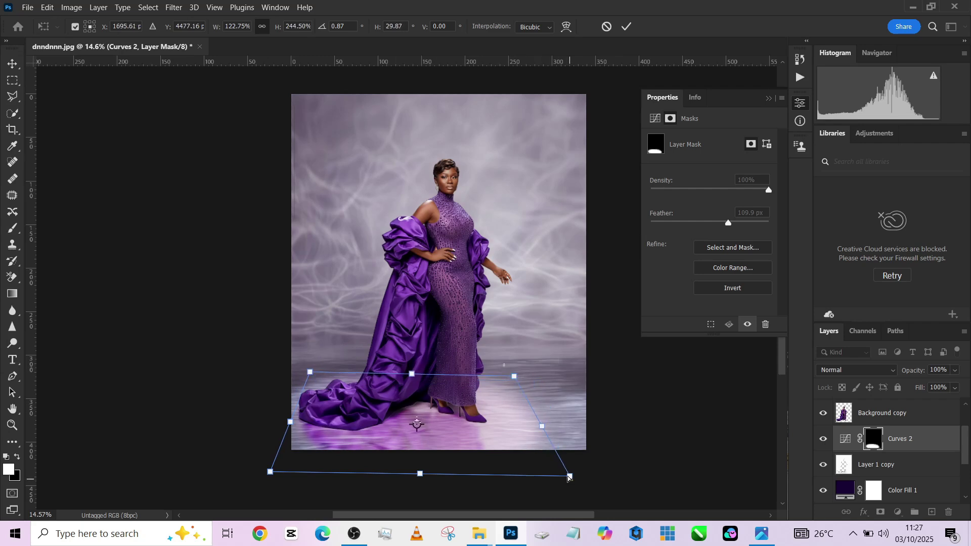
drag(570, 476, 599, 470)
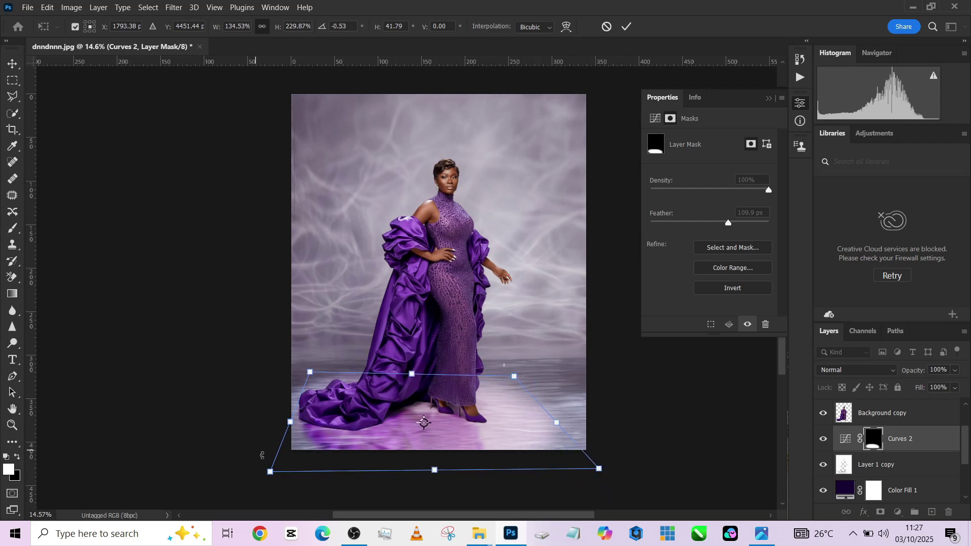
mouse_move(269, 473)
mouse_down()
mouse_move(283, 476)
mouse_move(270, 482)
mouse_up()
drag(599, 468, 593, 461)
click(626, 27)
Step: Fade the Curves 2 layer to 38% opacity
click(955, 370)
drag(964, 384, 926, 389)
key(m)
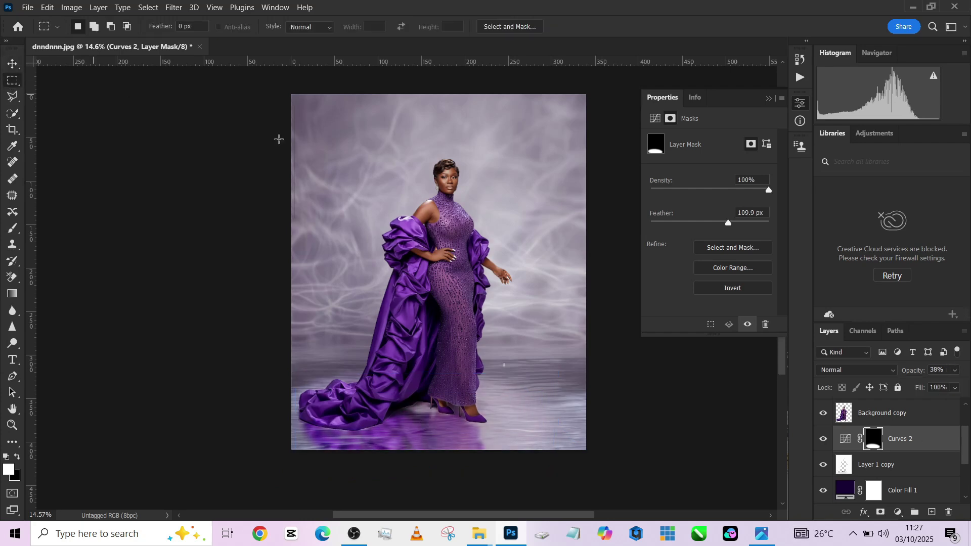
scroll(831, 422, up, 2)
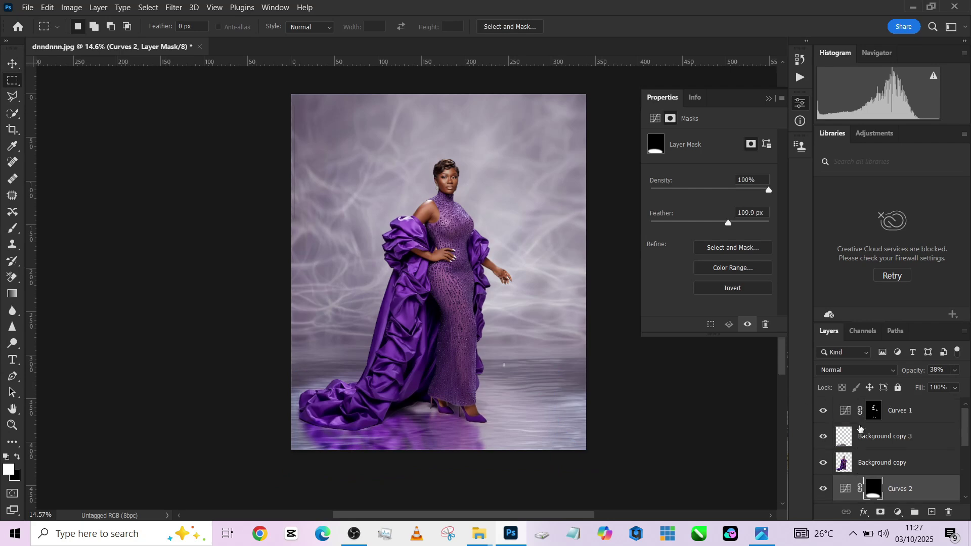
Step: Add a Color Lookup layer above Curves 1 using the Fuji REALA 500D LUT
click(937, 418)
click(898, 511)
click(910, 448)
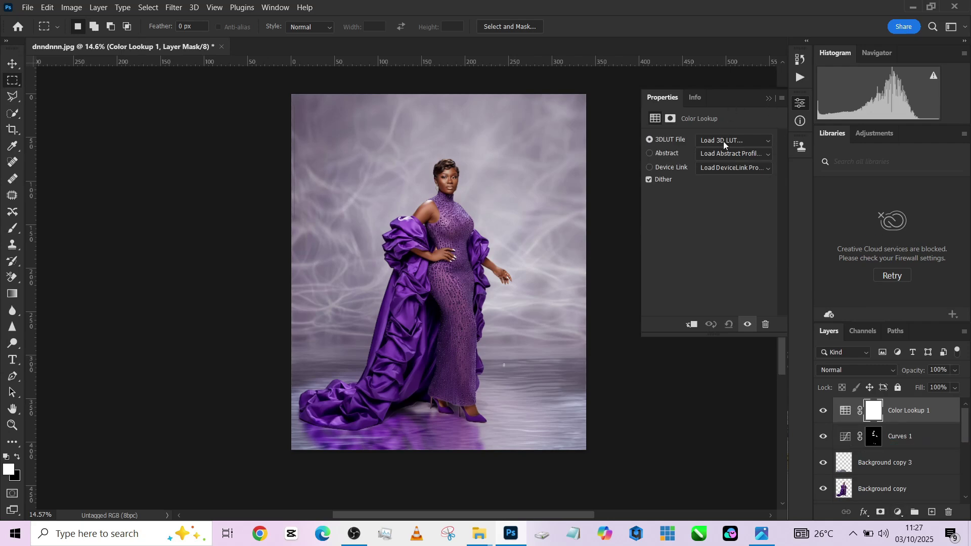
click(726, 142)
click(760, 490)
key(Up)
key(Up)
key(Up)
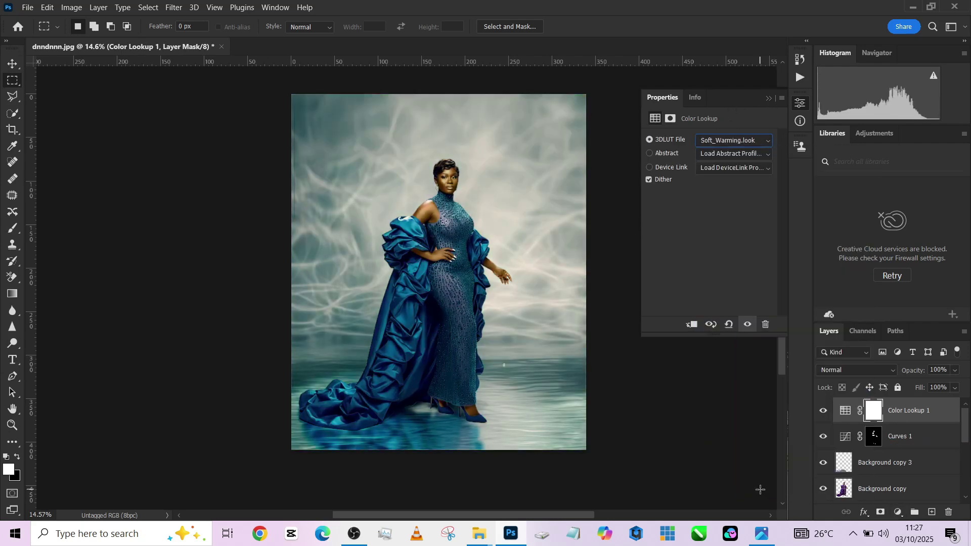
key(Up)
key(Up)
key(Up)
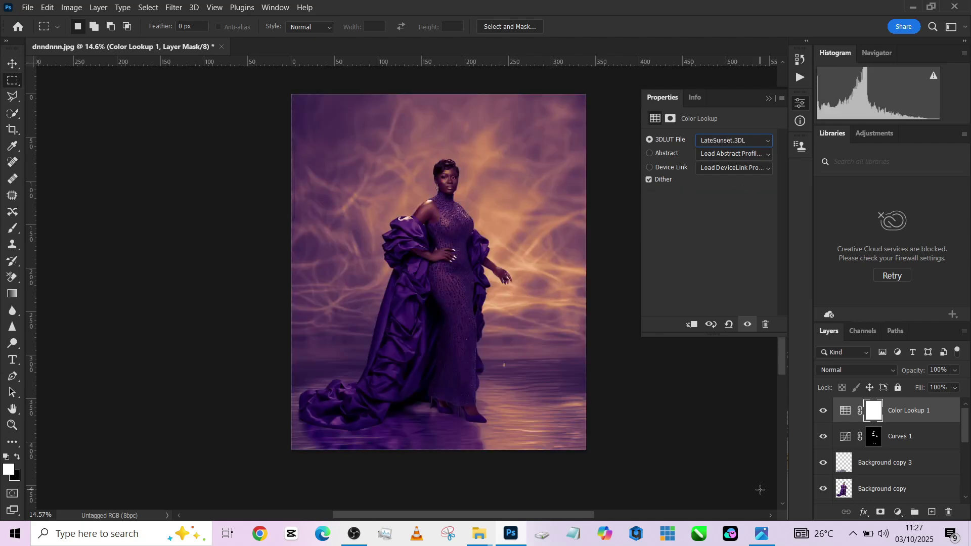
key(Up)
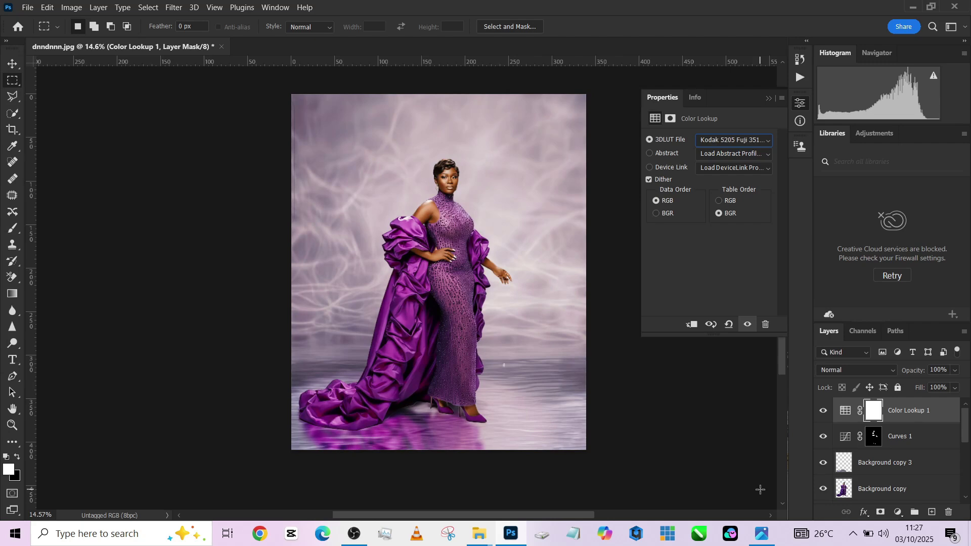
key(Up)
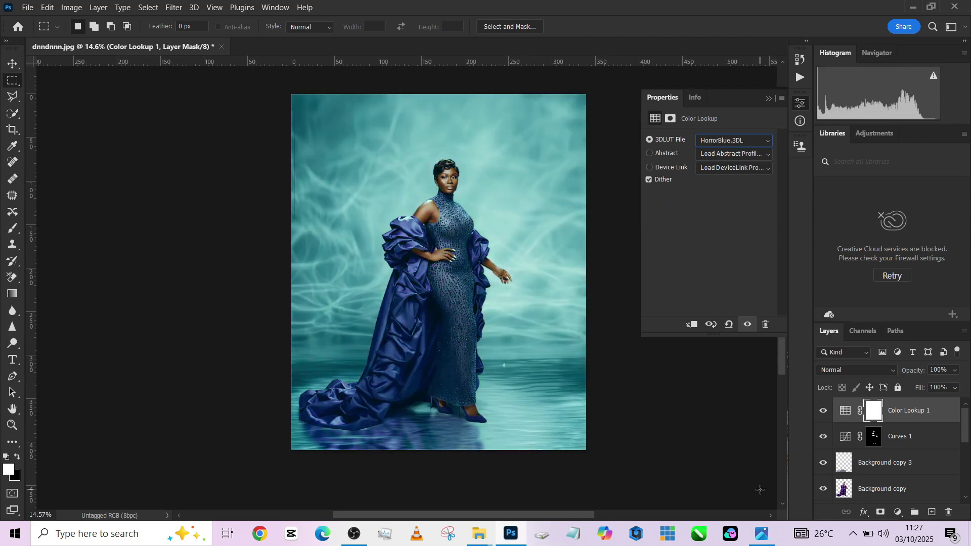
key(Up)
key(Up)
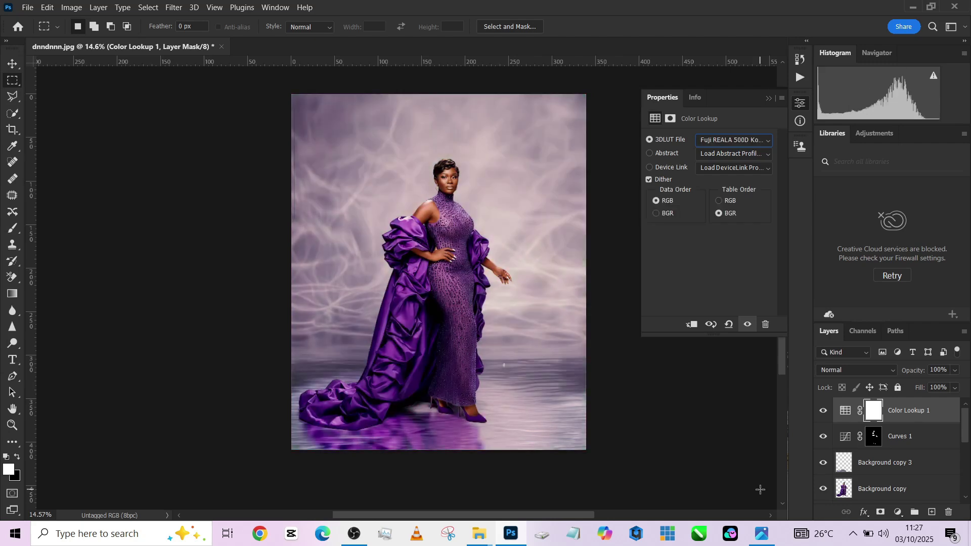
Step: Set Color Lookup 1 to 29% fill and 86% opacity
click(956, 388)
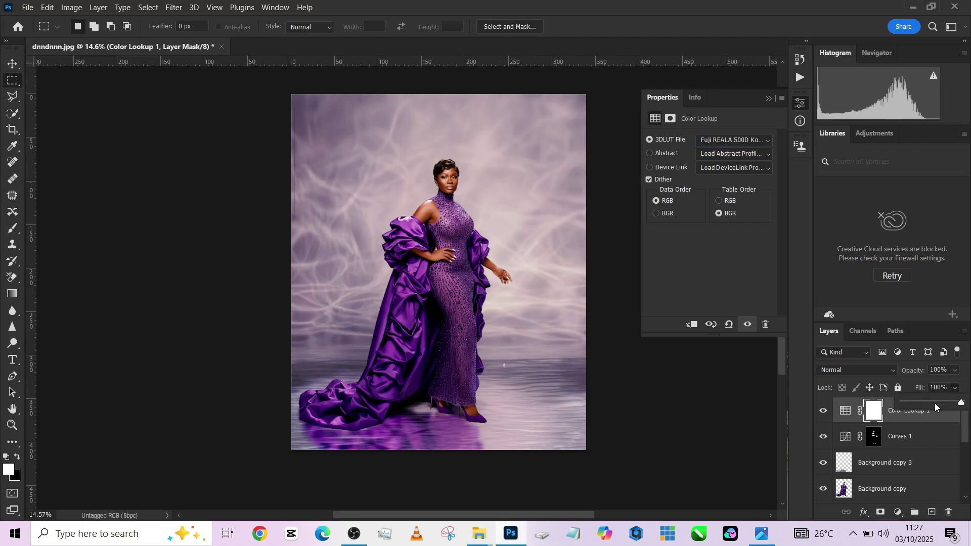
drag(921, 405, 918, 405)
click(827, 411)
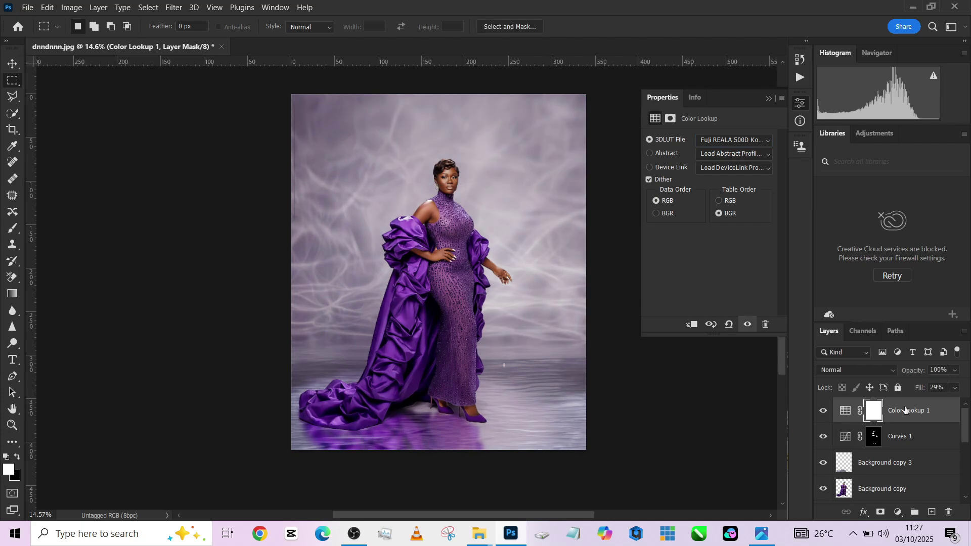
click(955, 370)
drag(963, 384, 954, 389)
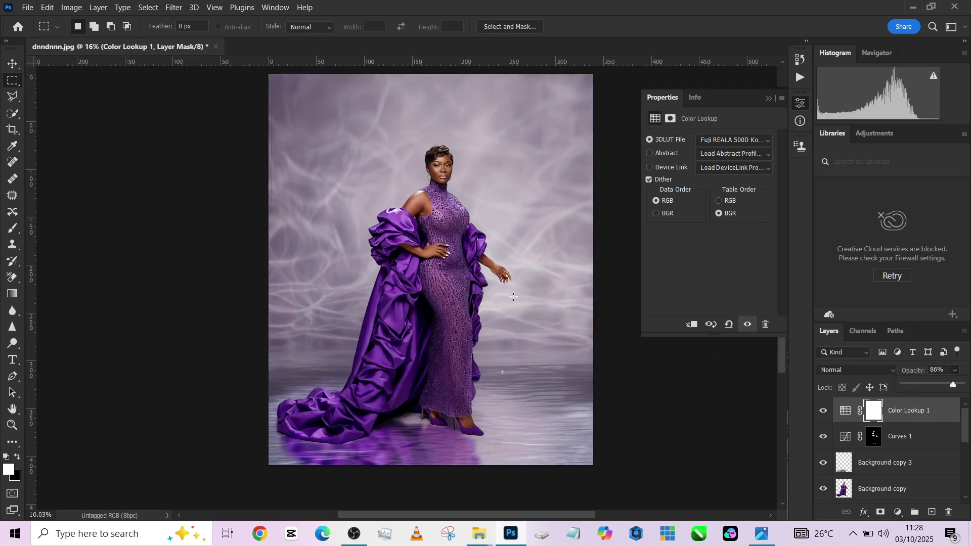
scroll(516, 303, up, 1)
scroll(914, 475, down, 5)
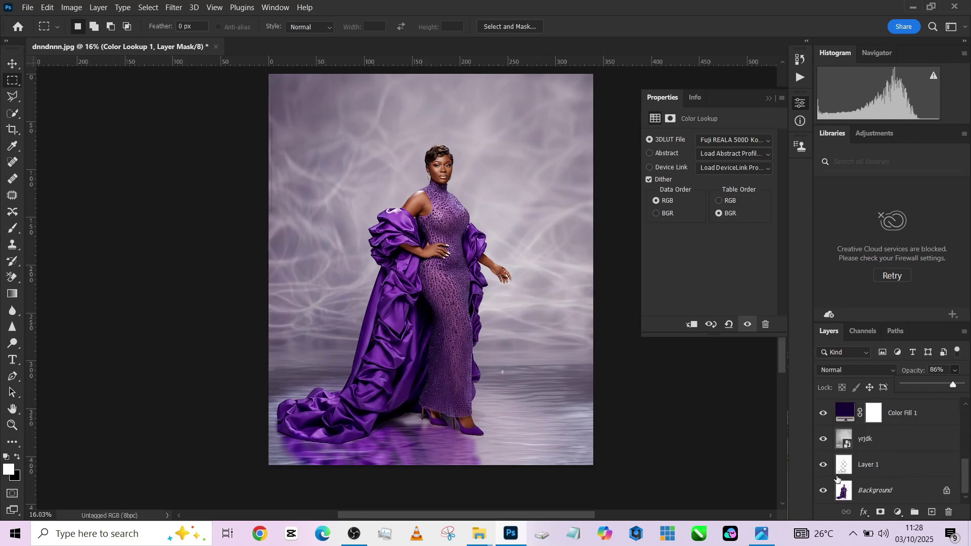
alt+click(825, 492)
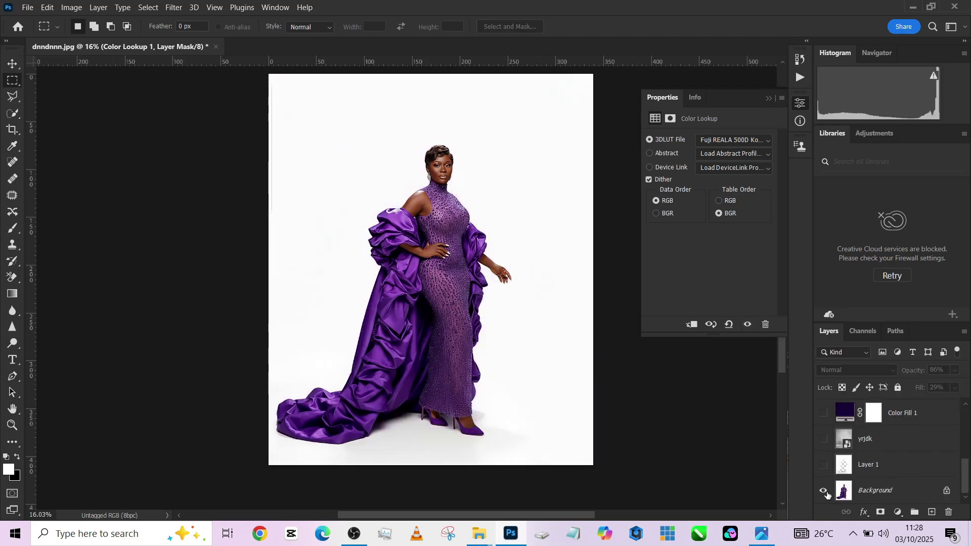
alt+click(826, 491)
alt+click(825, 492)
alt+click(825, 492)
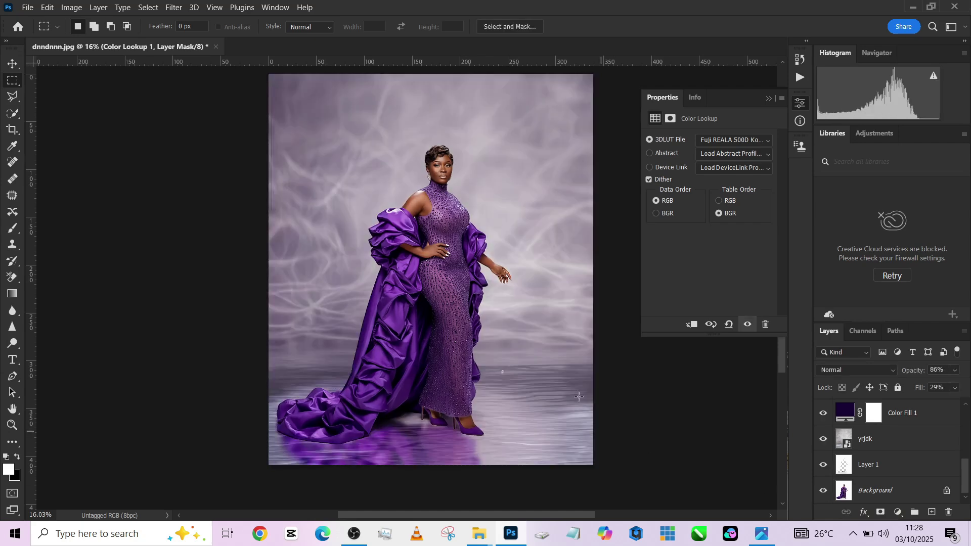
scroll(492, 331, down, 1)
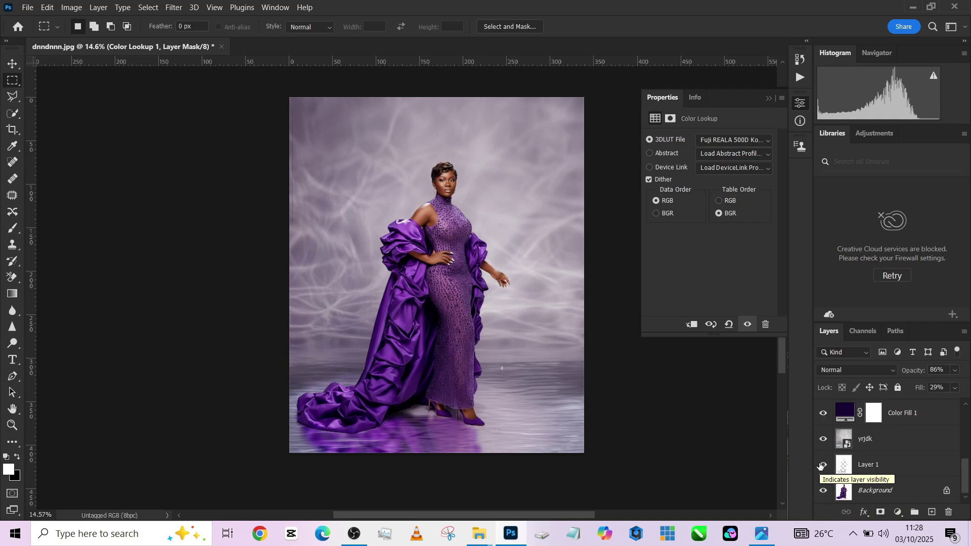
alt+click(824, 440)
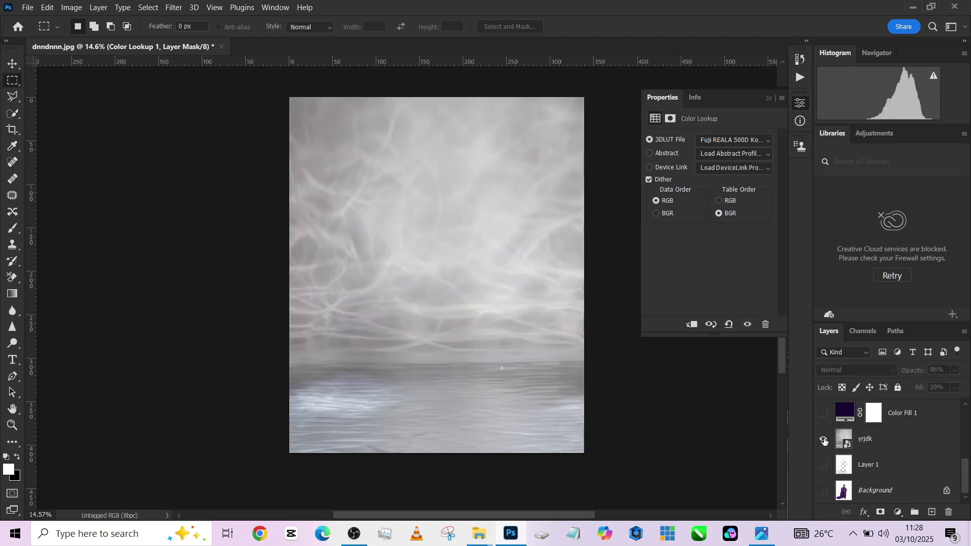
alt+click(823, 440)
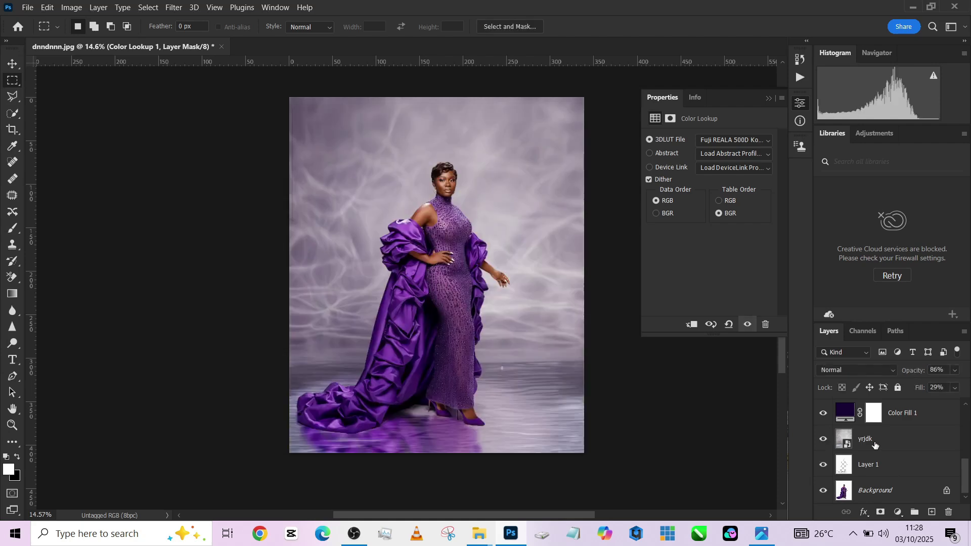
scroll(875, 446, up, 1)
scroll(875, 445, up, 1)
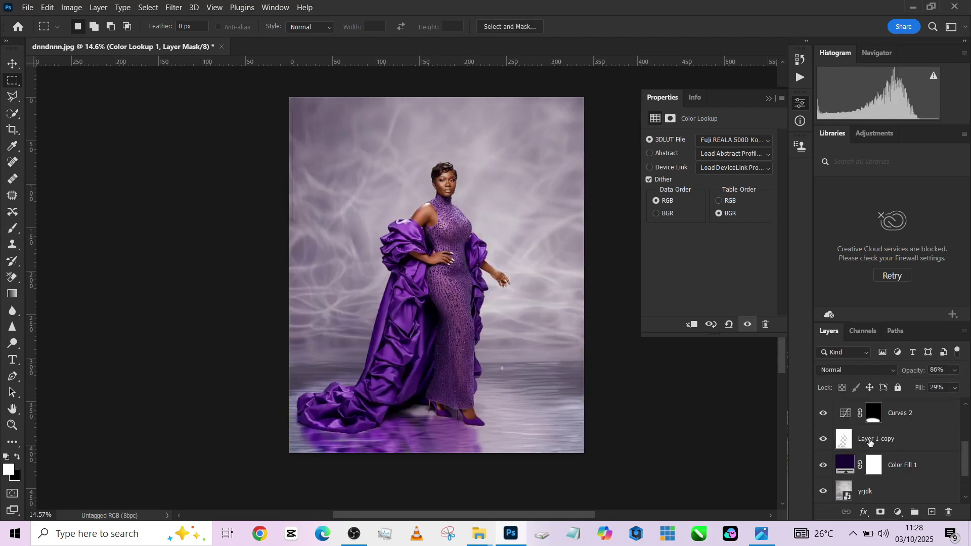
scroll(889, 439, up, 1)
scroll(889, 439, up, 1)
scroll(875, 455, down, 1)
scroll(880, 468, up, 1)
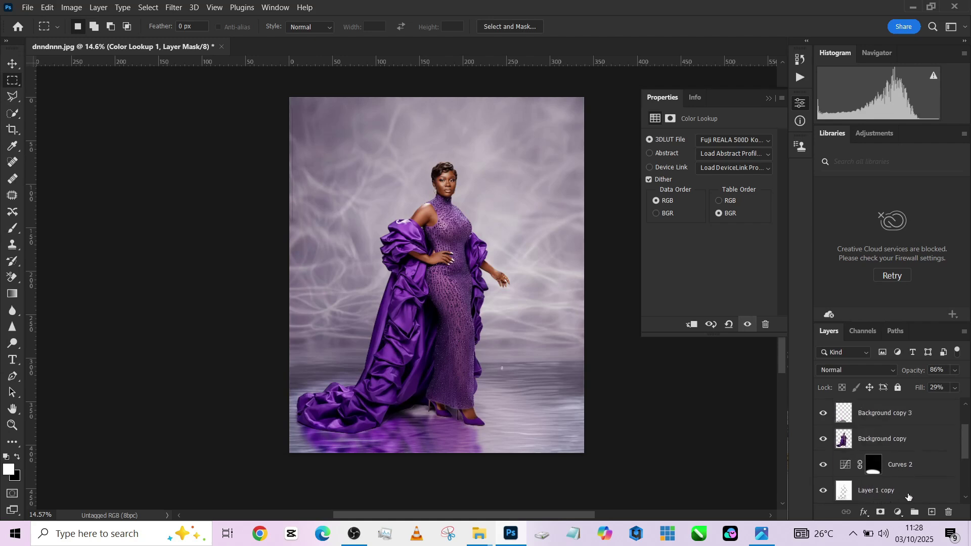
scroll(898, 459, up, 2)
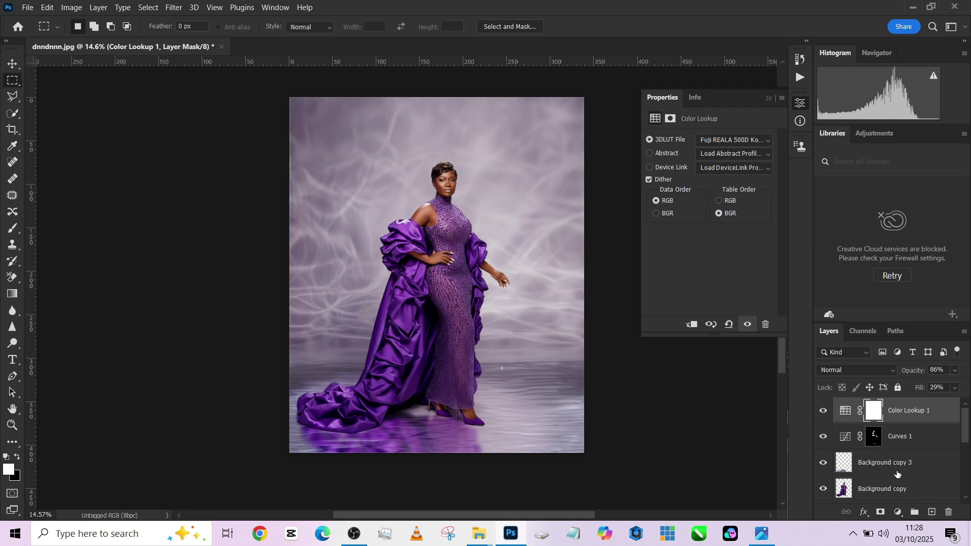
scroll(868, 462, down, 2)
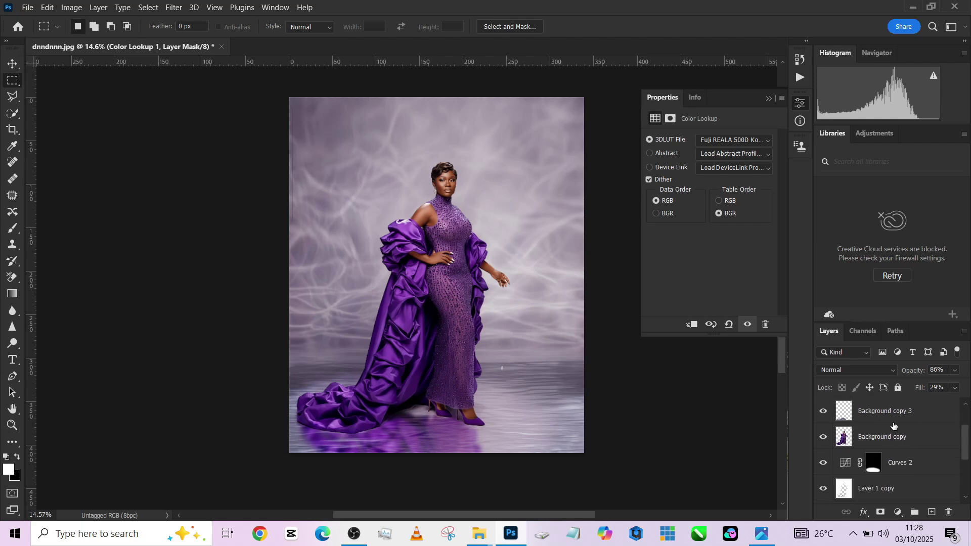
scroll(894, 426, up, 1)
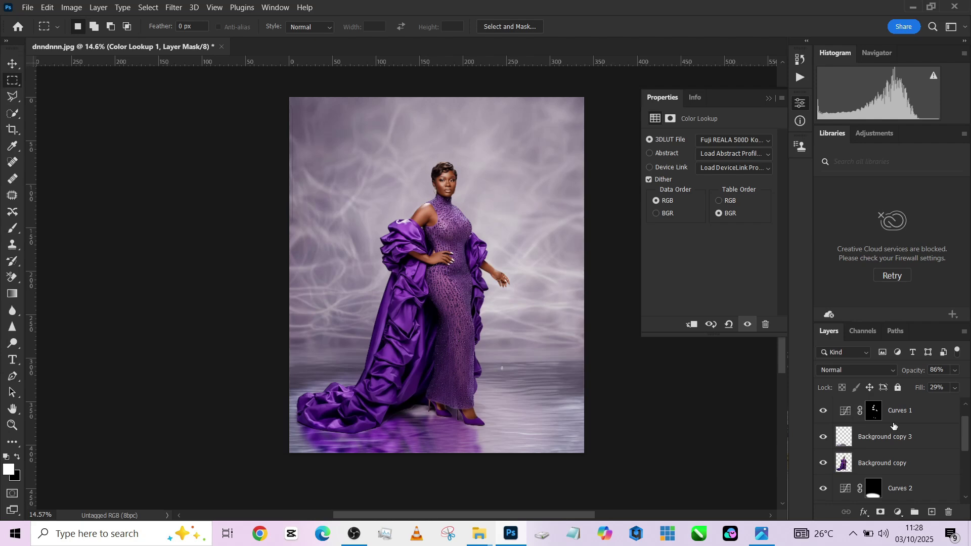
scroll(896, 445, down, 2)
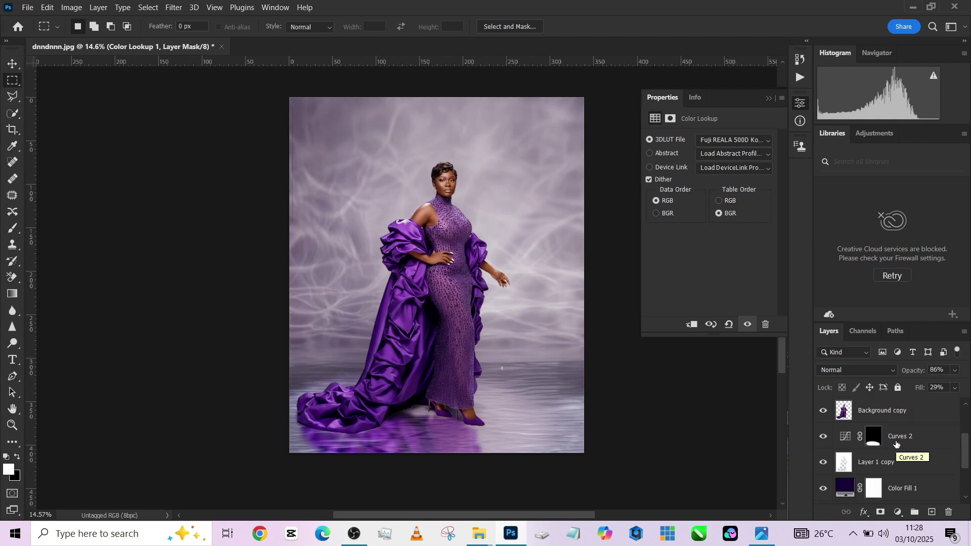
scroll(896, 444, down, 2)
click(824, 437)
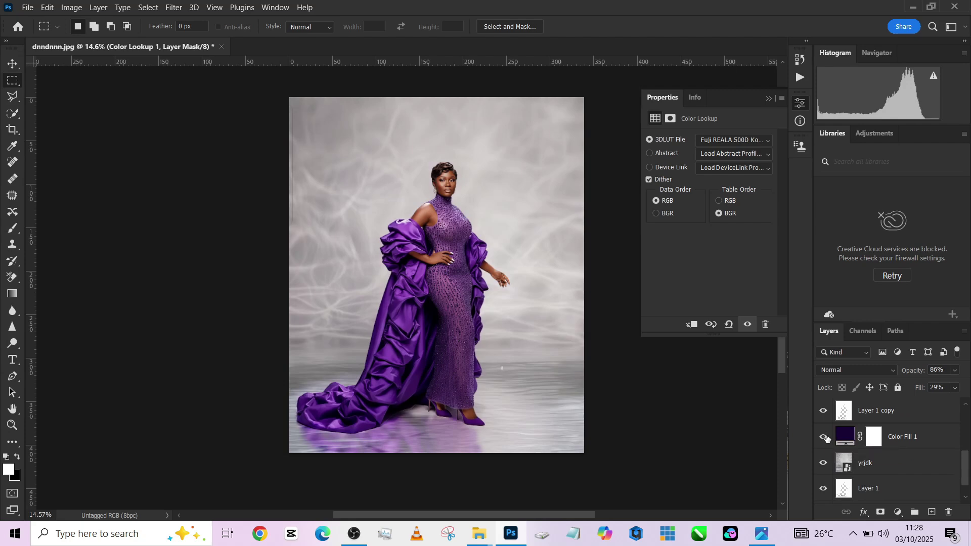
click(824, 437)
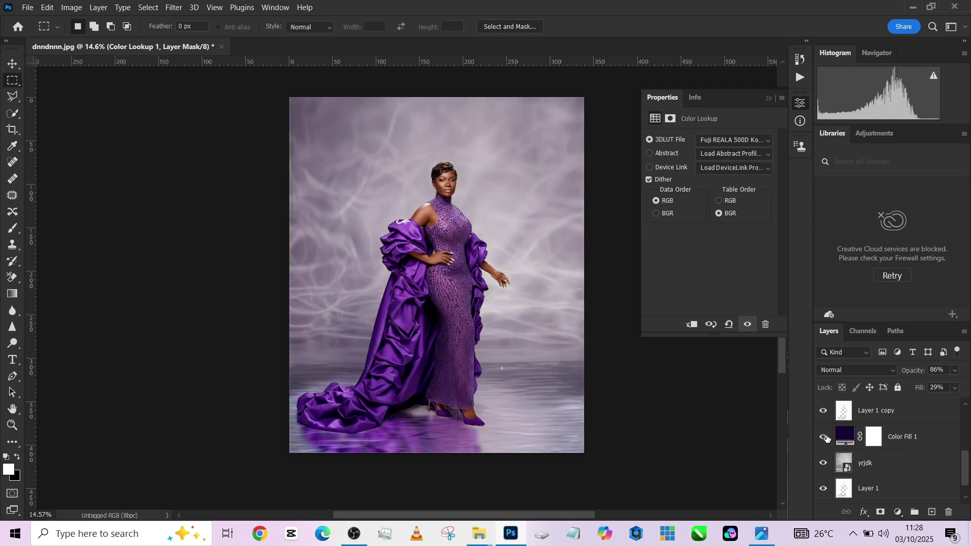
scroll(860, 470, up, 4)
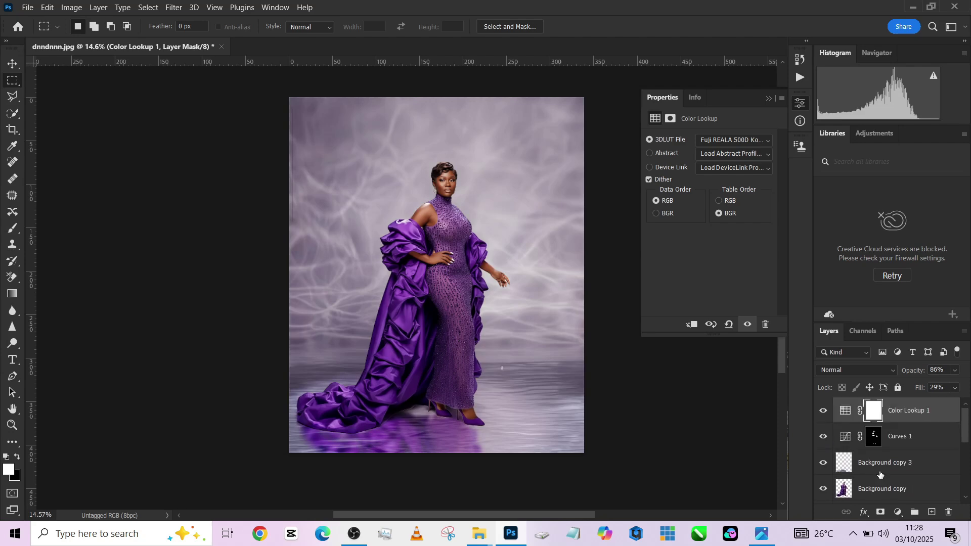
click(823, 412)
click(823, 412)
click(823, 412)
click(823, 412)
scroll(844, 425, down, 4)
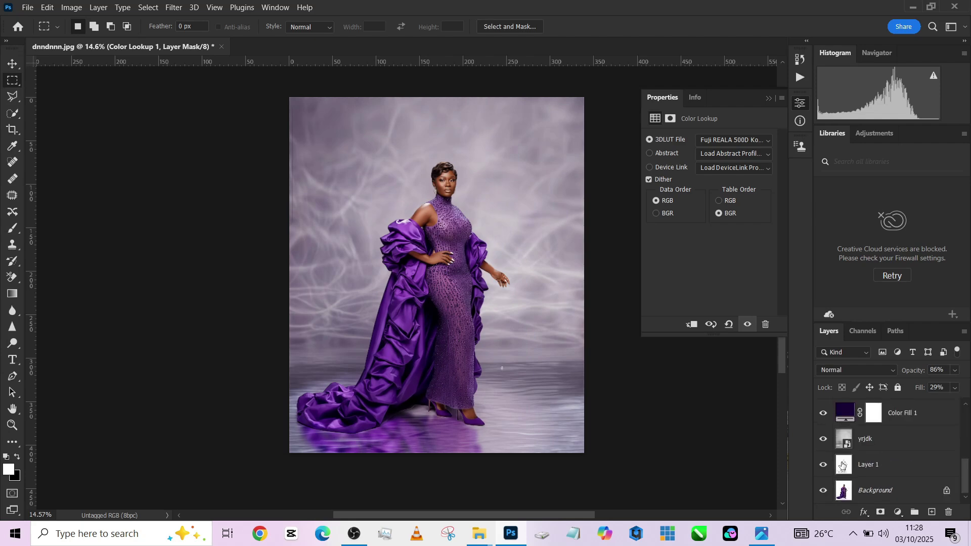
alt+click(824, 491)
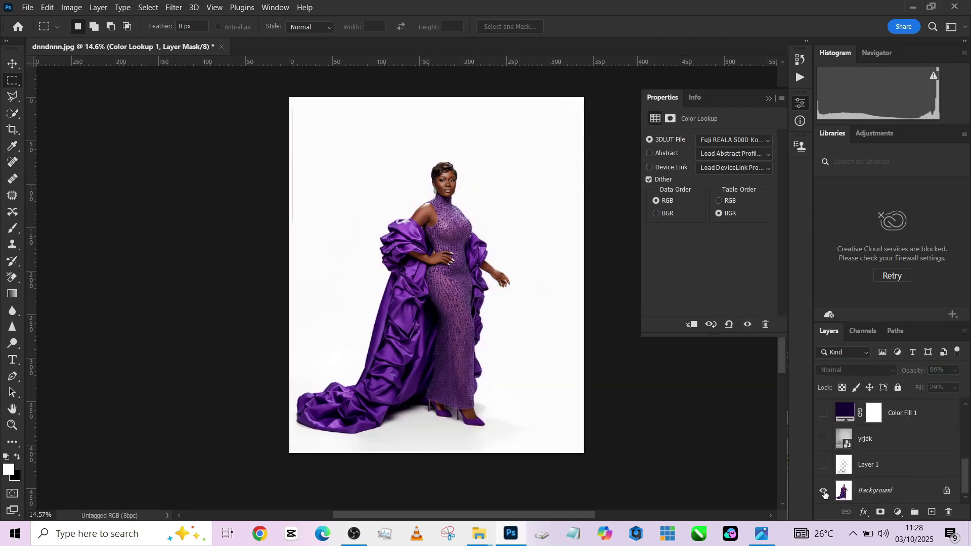
alt+click(823, 491)
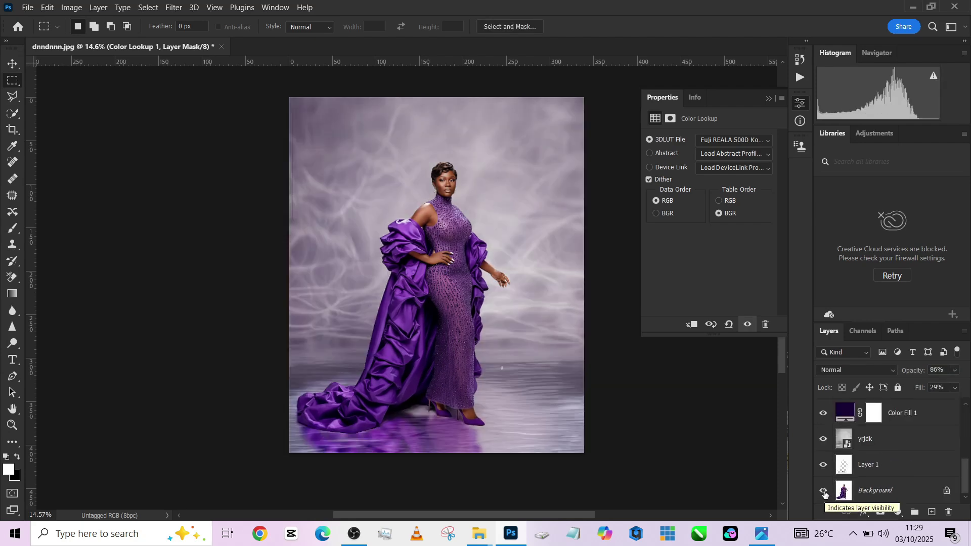